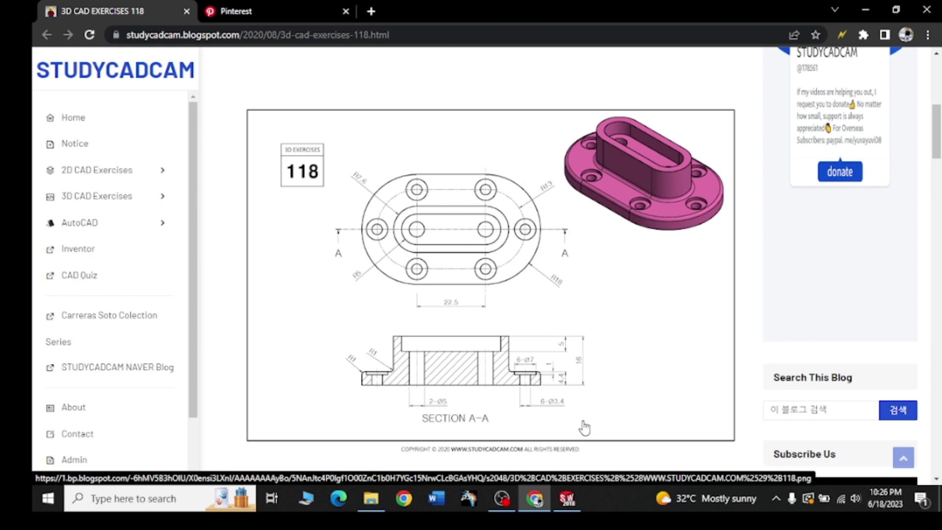
# - Draw a centre-point straight slot on the Top Plane, centred on the origin
pyautogui.click(568, 498)
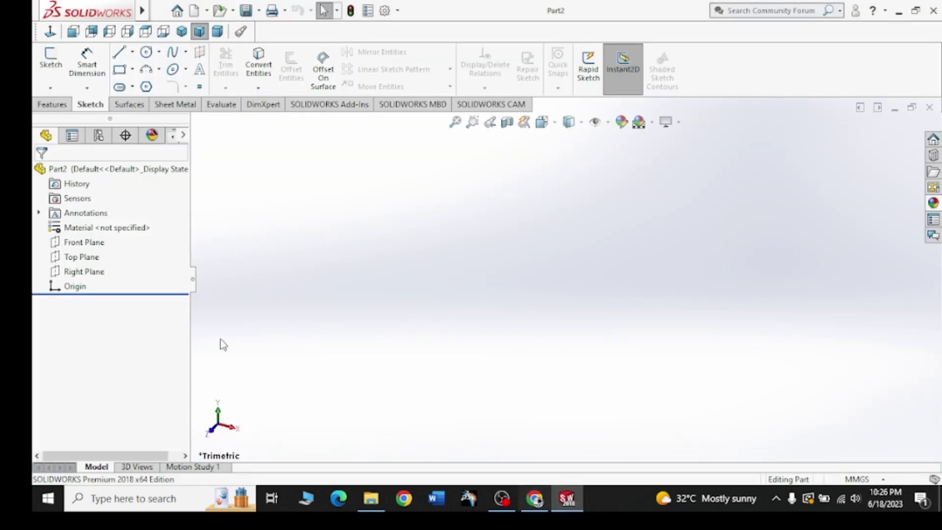
pyautogui.click(93, 257)
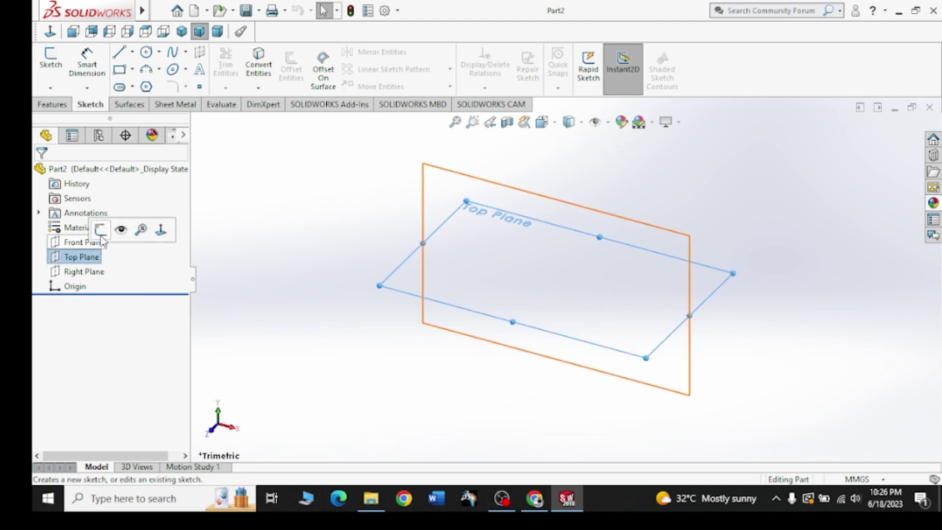
pyautogui.click(101, 234)
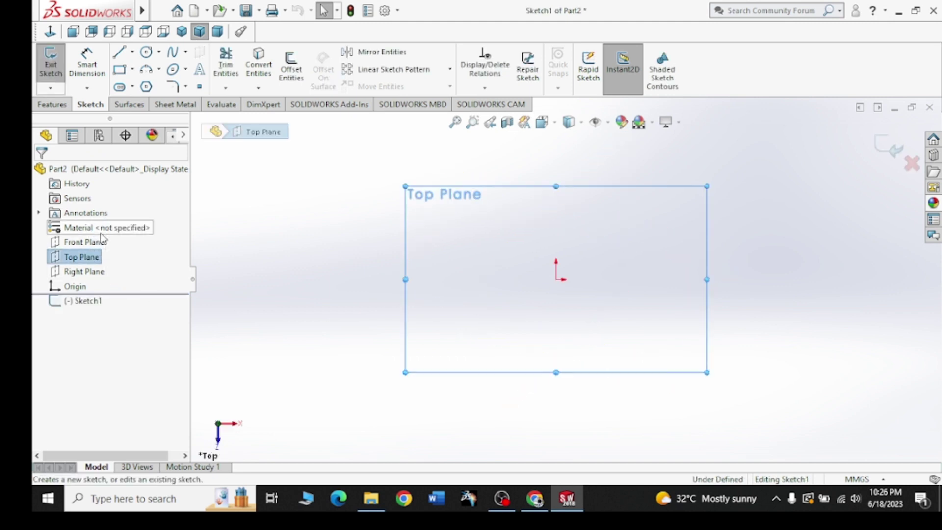
pyautogui.click(122, 87)
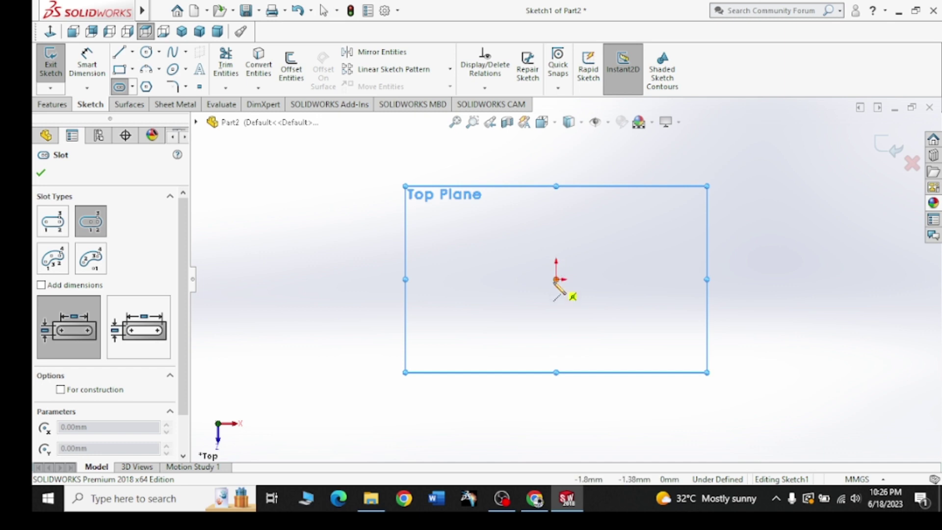
pyautogui.click(555, 279)
pyautogui.click(631, 279)
pyautogui.click(643, 296)
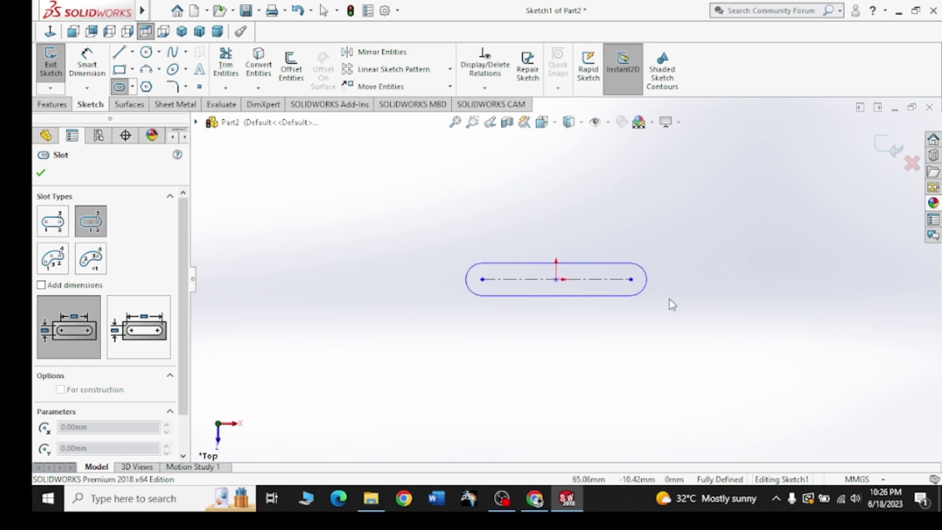
pyautogui.click(725, 368)
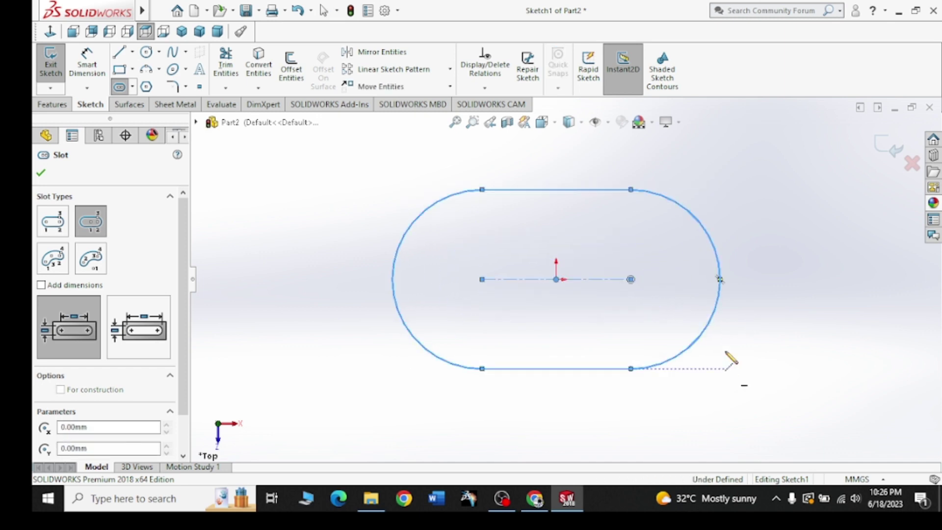
pyautogui.rightClick(733, 204)
pyautogui.click(774, 267)
# - Dimension the slot centreline to 22.5 between centres
pyautogui.click(100, 71)
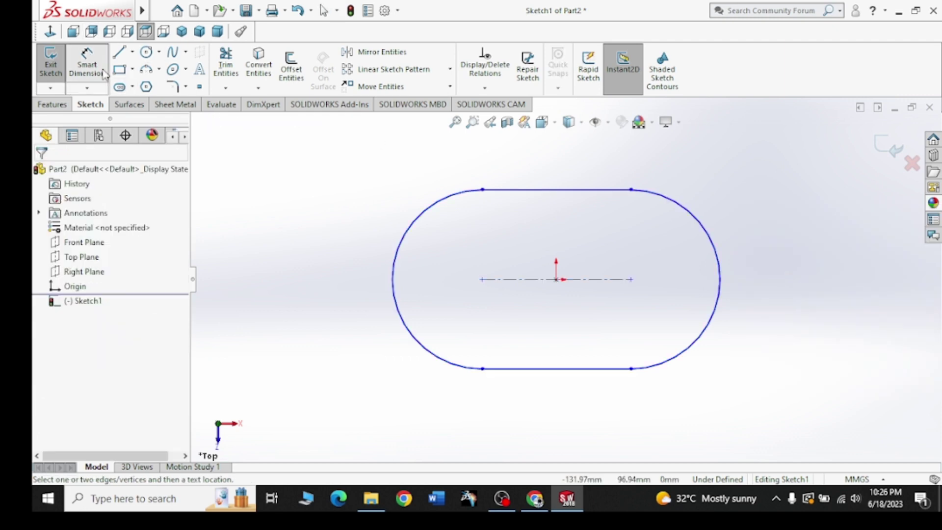
pyautogui.click(531, 279)
pyautogui.click(549, 167)
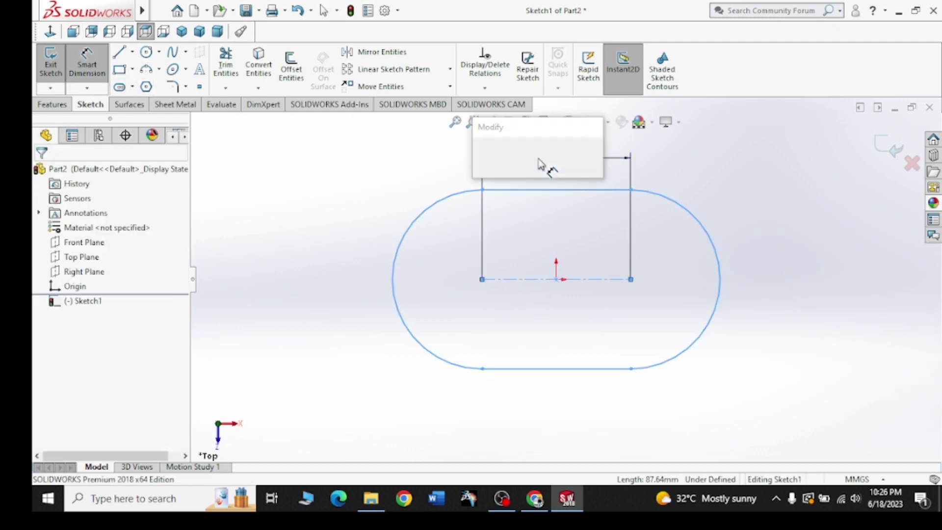
pyautogui.write('22.5')
pyautogui.press('Return')
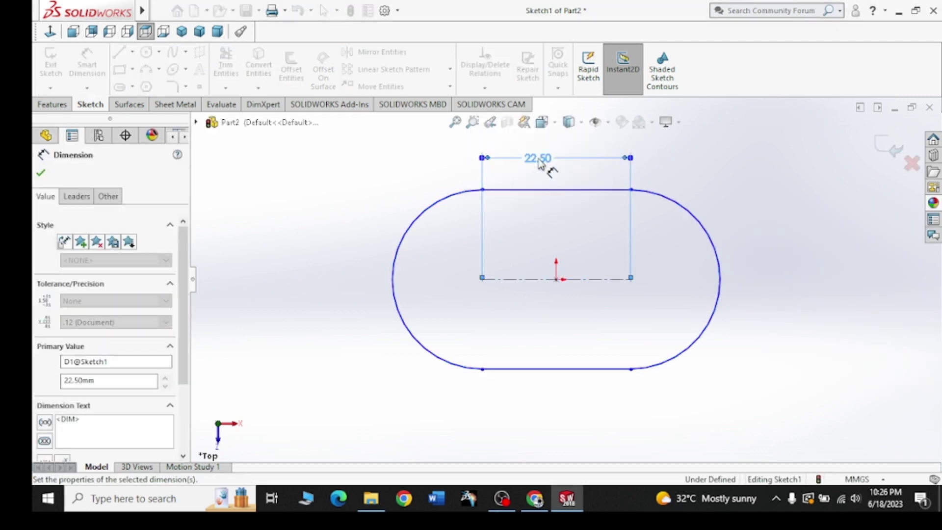
pyautogui.click(536, 505)
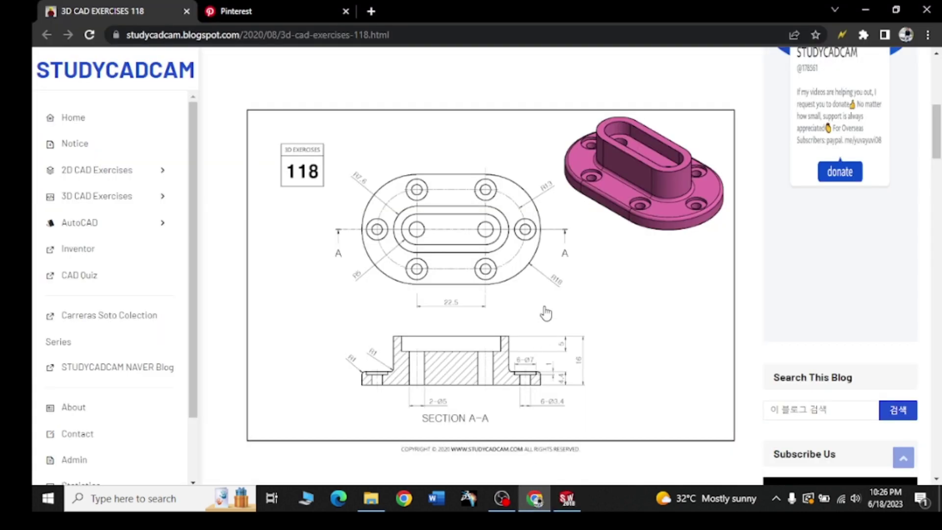
pyautogui.click(865, 9)
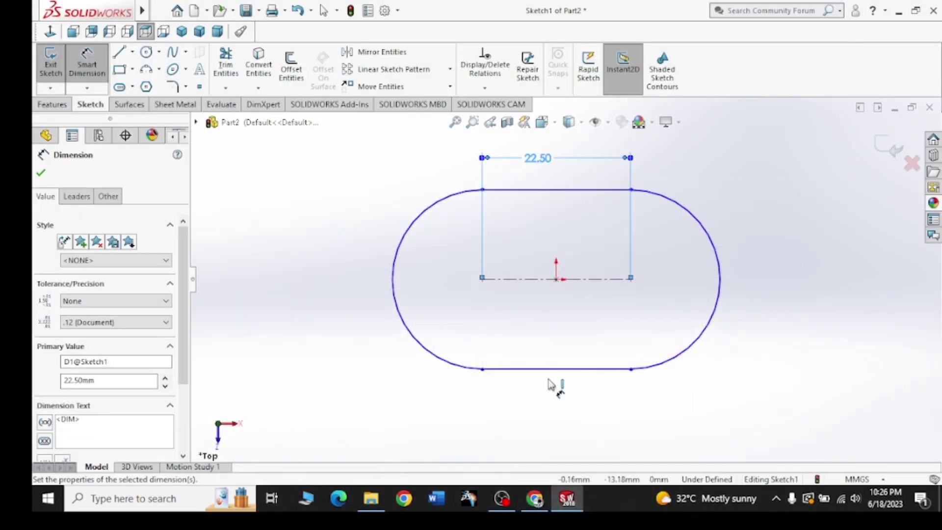
# - Dimension the slot's right end arc to R18 to fully define the sketch
pyautogui.click(716, 319)
pyautogui.click(763, 357)
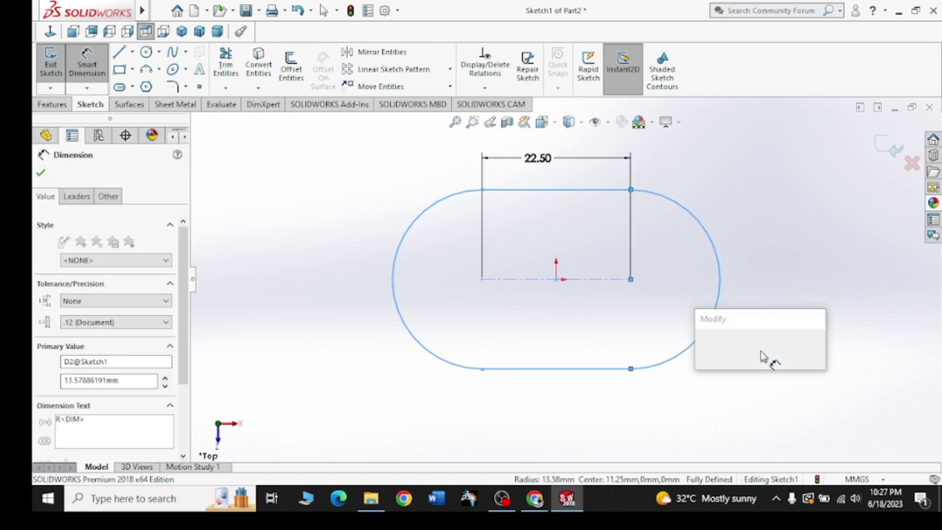
pyautogui.write('18')
pyautogui.press('Return')
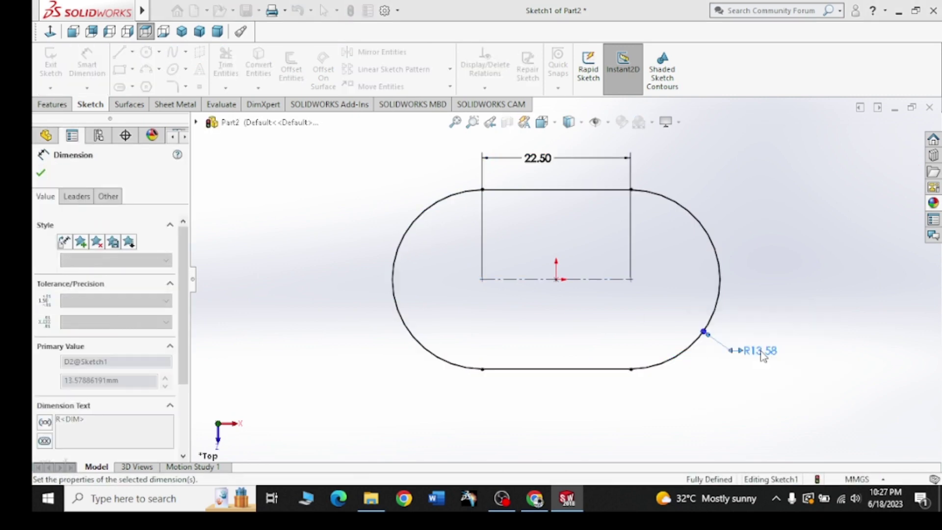
pyautogui.click(458, 264)
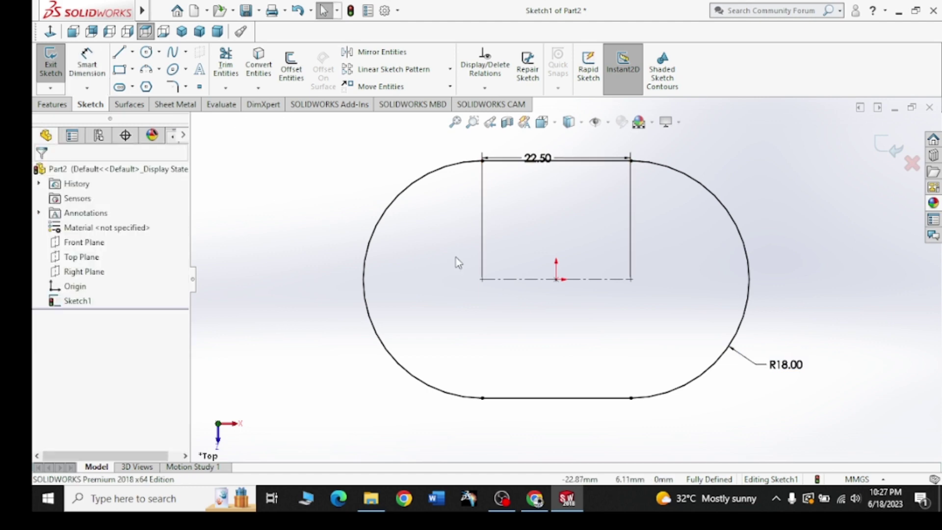
pyautogui.click(536, 499)
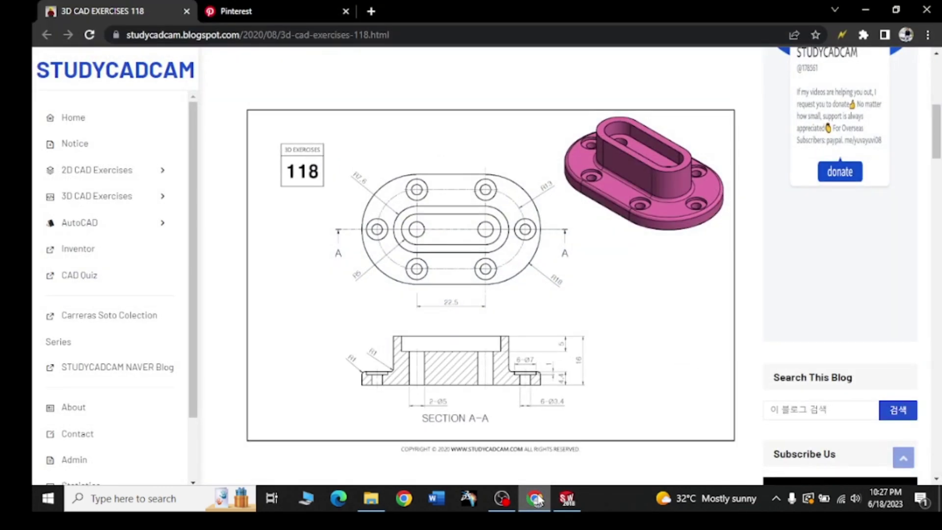
pyautogui.click(537, 500)
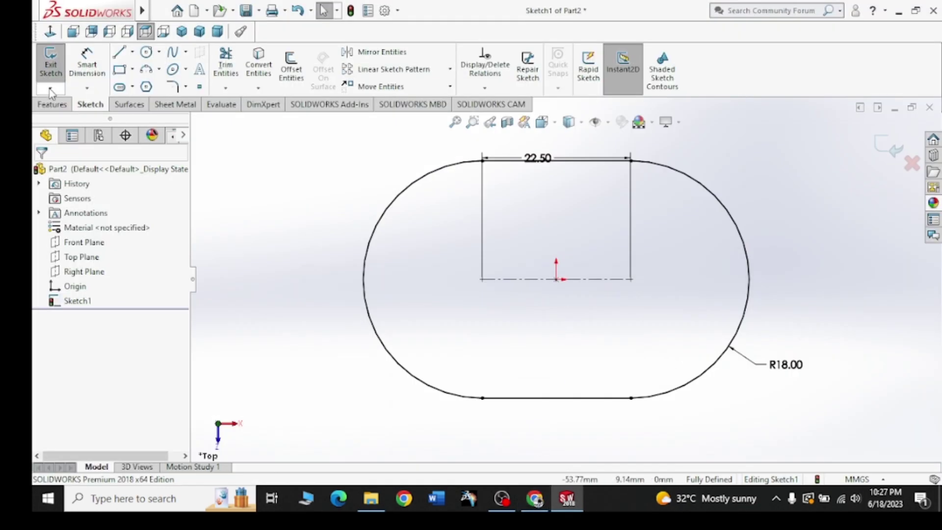
pyautogui.click(52, 104)
# - Extrude the slot sketch 5.5 mm blind to form the oval base plate
pyautogui.click(56, 64)
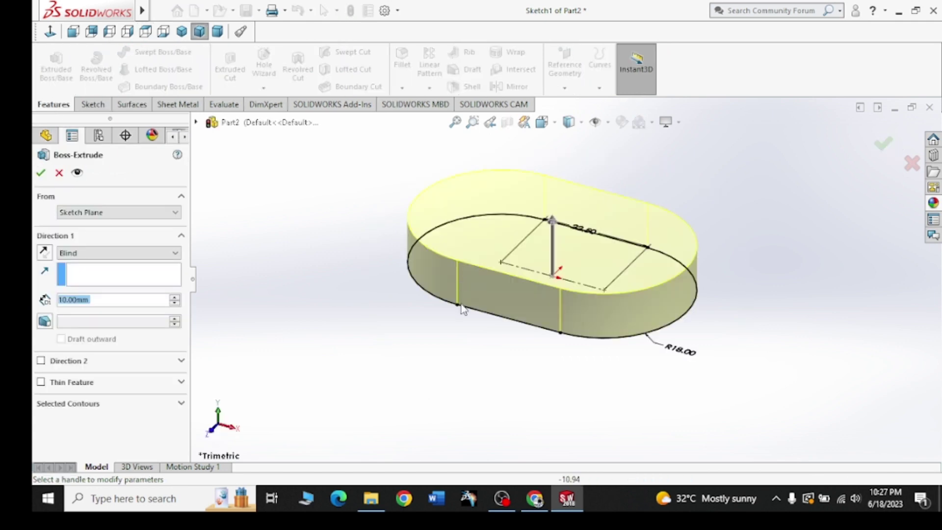
pyautogui.click(535, 498)
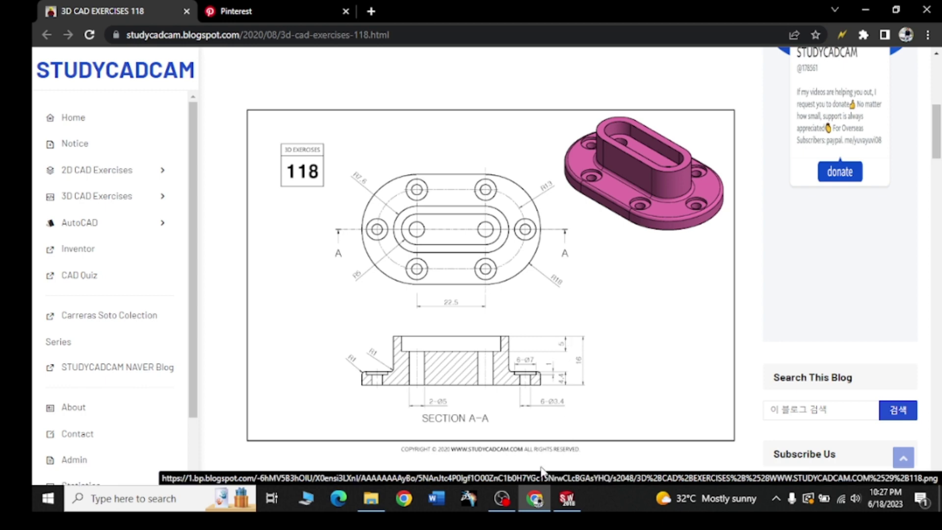
pyautogui.click(566, 498)
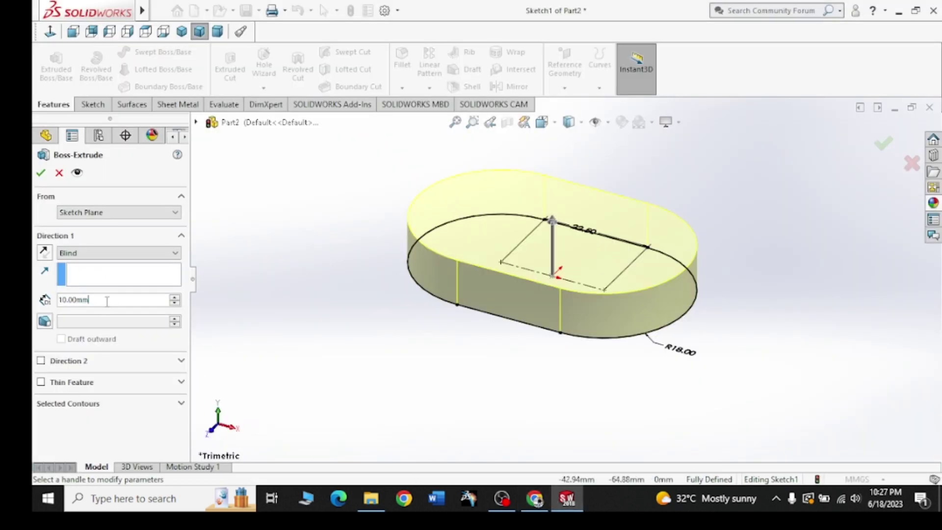
pyautogui.click(546, 505)
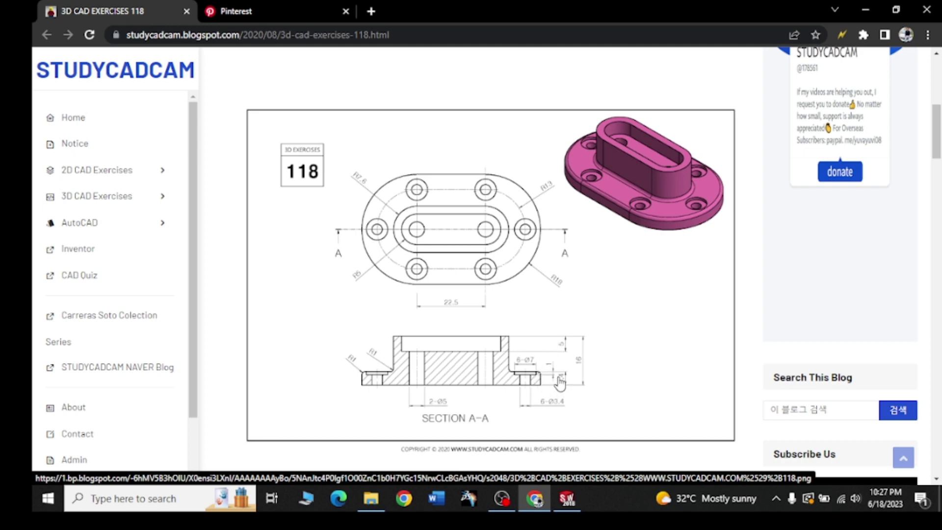
pyautogui.click(866, 10)
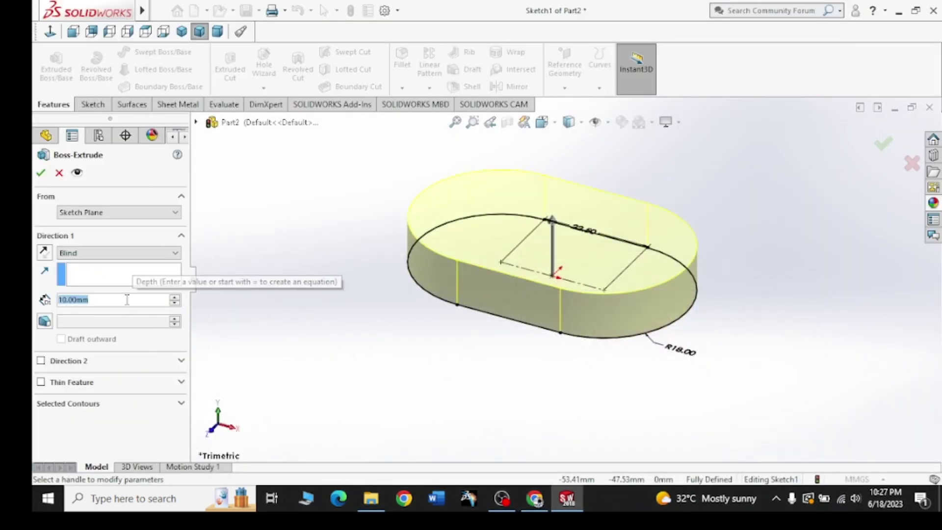
pyautogui.write('5.5')
pyautogui.press('Return')
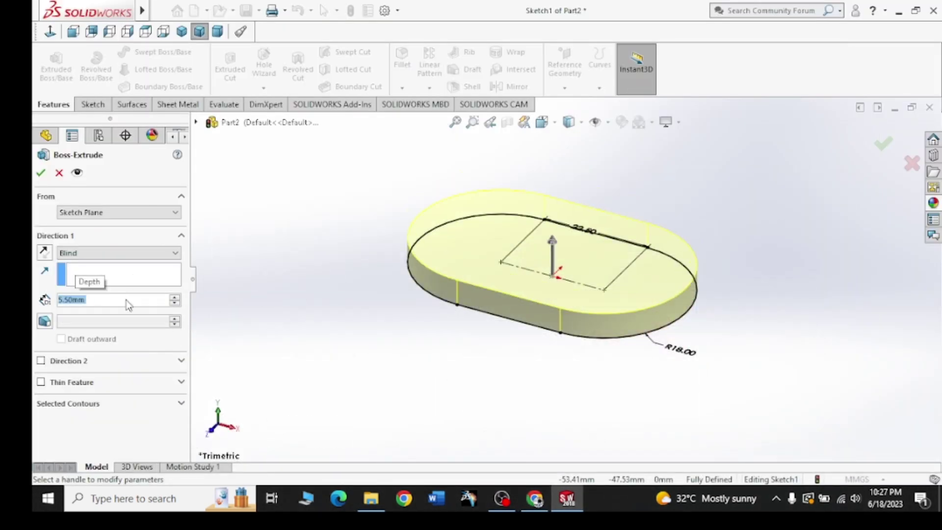
pyautogui.click(41, 172)
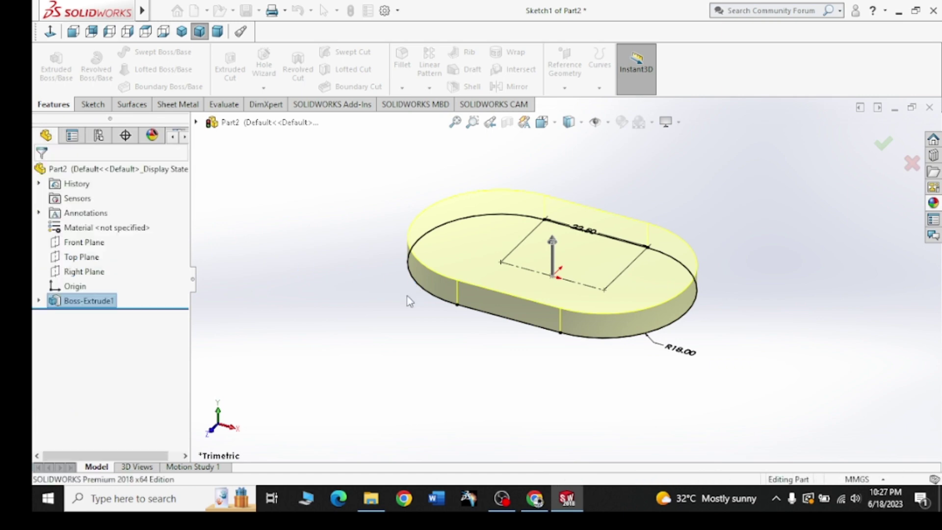
pyautogui.click(590, 225)
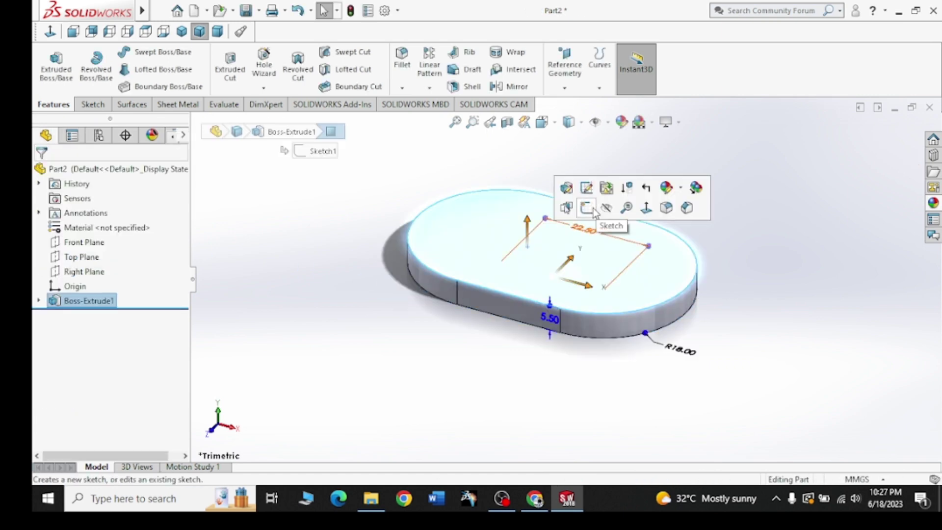
# - Sketch a straight slot across the origin on the base plate's top face
pyautogui.click(586, 207)
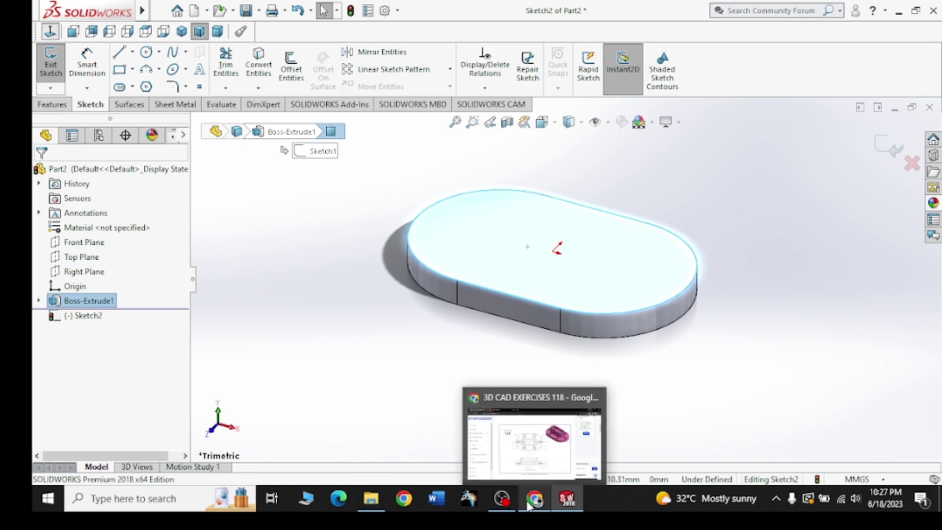
pyautogui.moveTo(534, 498)
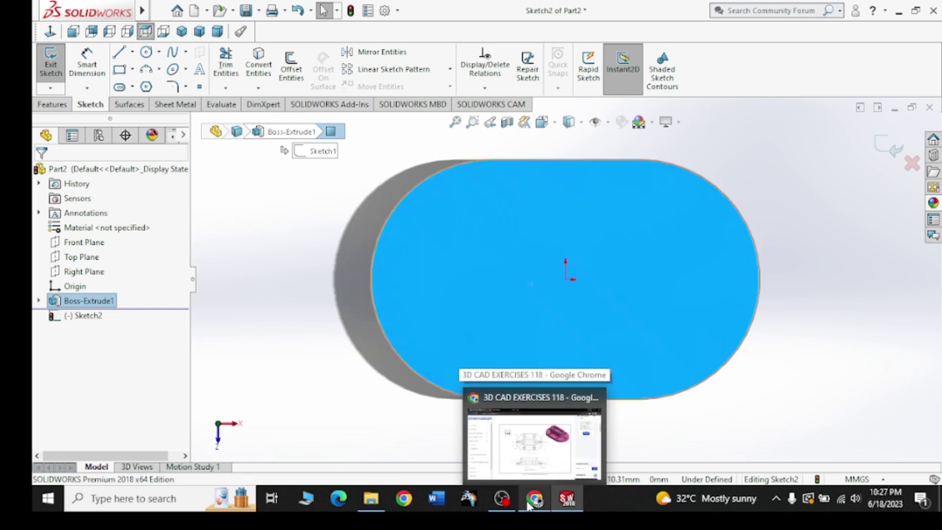
pyautogui.click(529, 505)
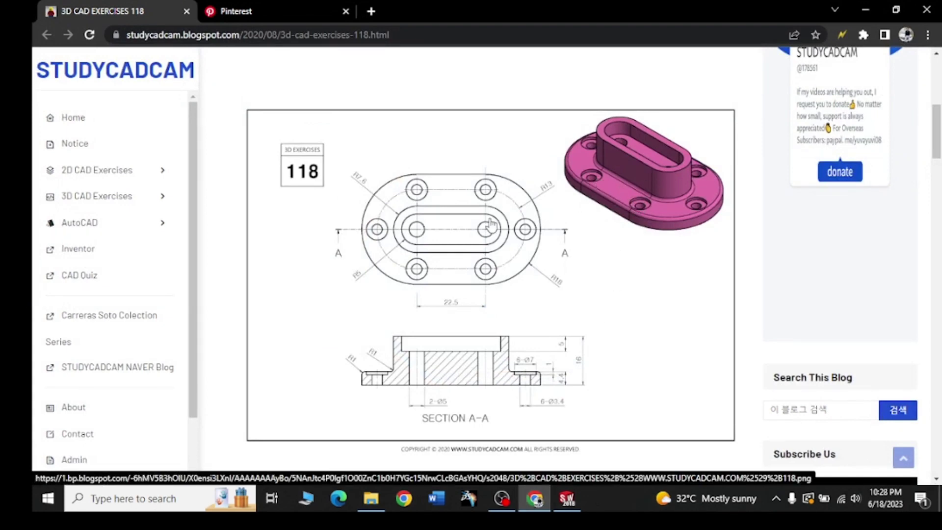
pyautogui.click(866, 6)
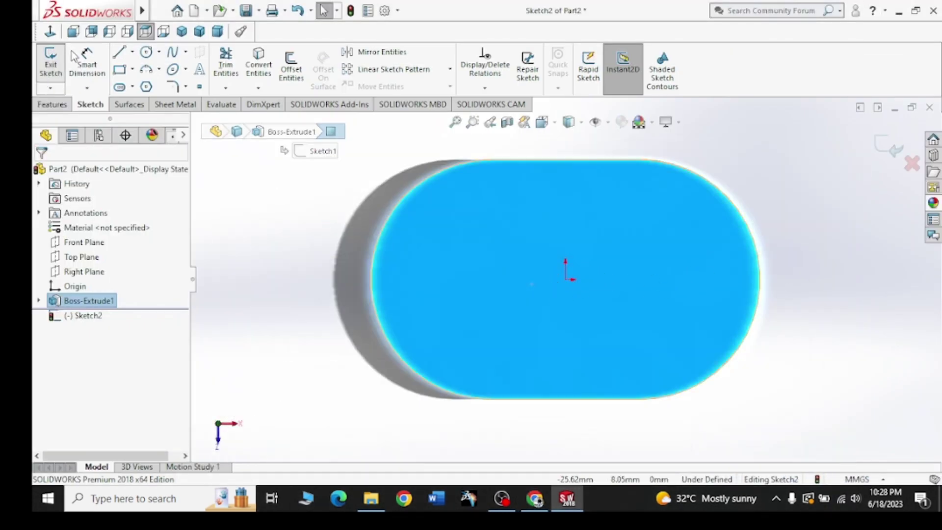
pyautogui.click(120, 87)
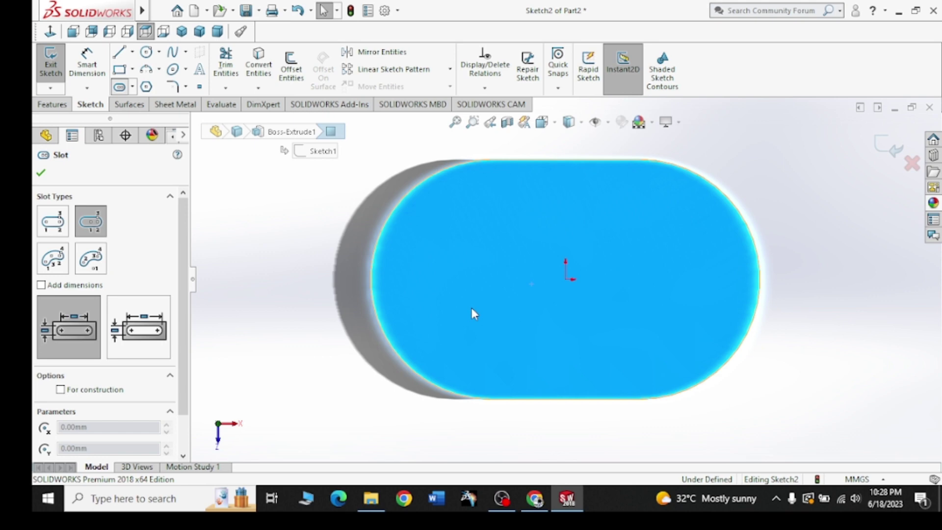
pyautogui.click(564, 279)
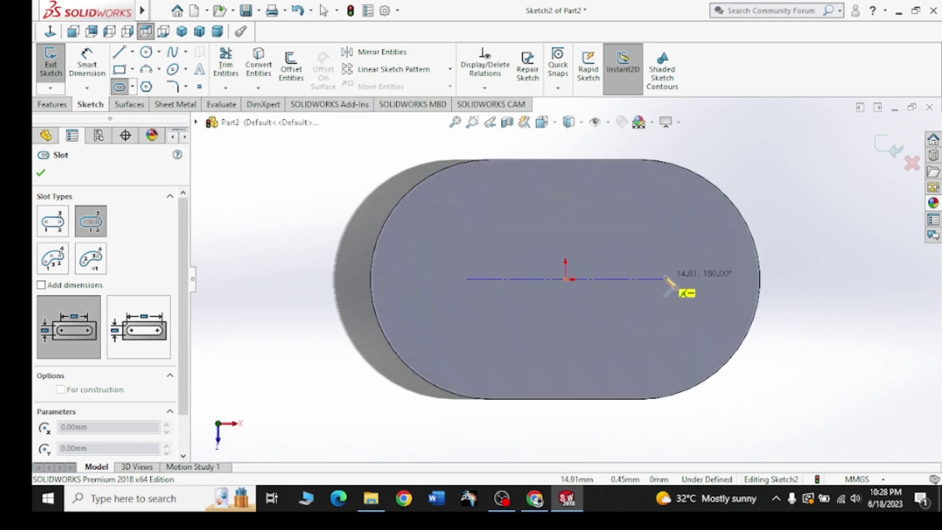
pyautogui.click(617, 216)
pyautogui.rightClick(735, 142)
pyautogui.click(768, 152)
# - Dimension the slot to 22.5 between centres with R13 end arcs
pyautogui.click(87, 64)
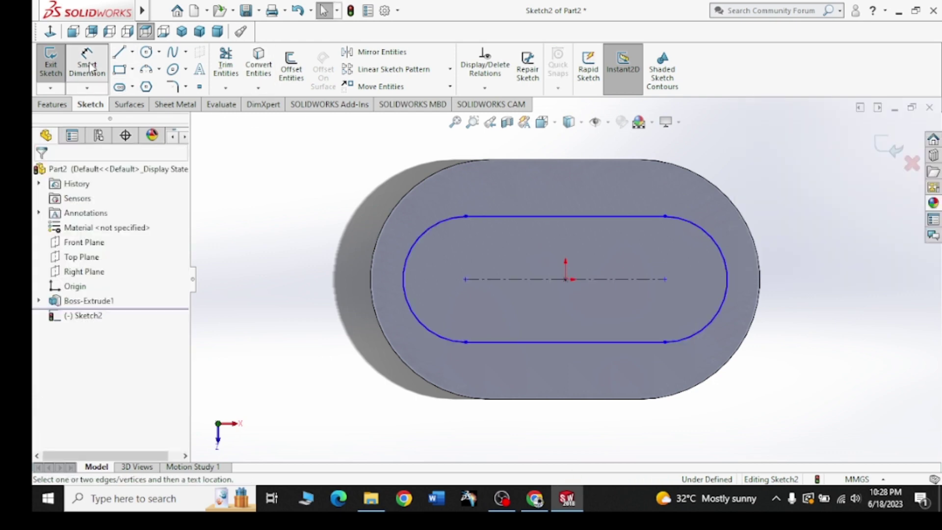
pyautogui.click(515, 280)
pyautogui.click(559, 441)
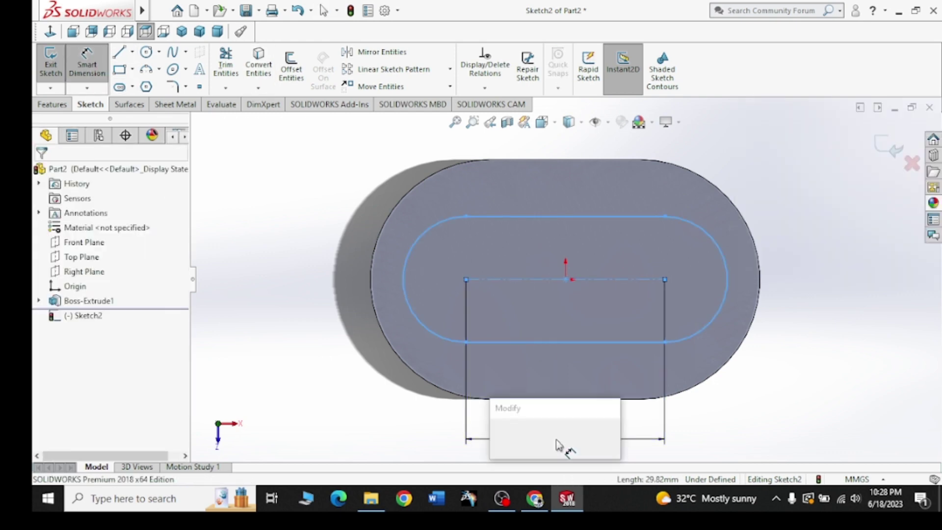
pyautogui.write('22.5')
pyautogui.press('Return')
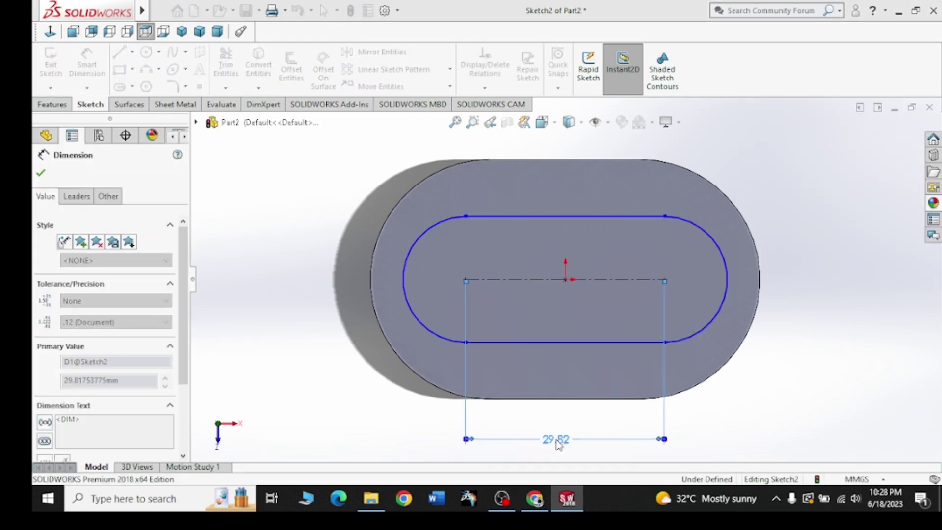
pyautogui.click(434, 261)
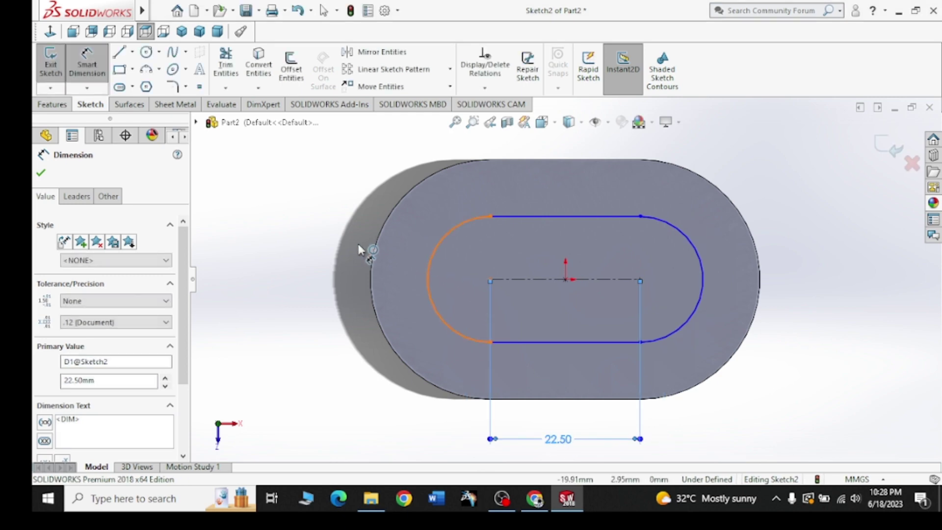
pyautogui.click(292, 207)
pyautogui.write('13')
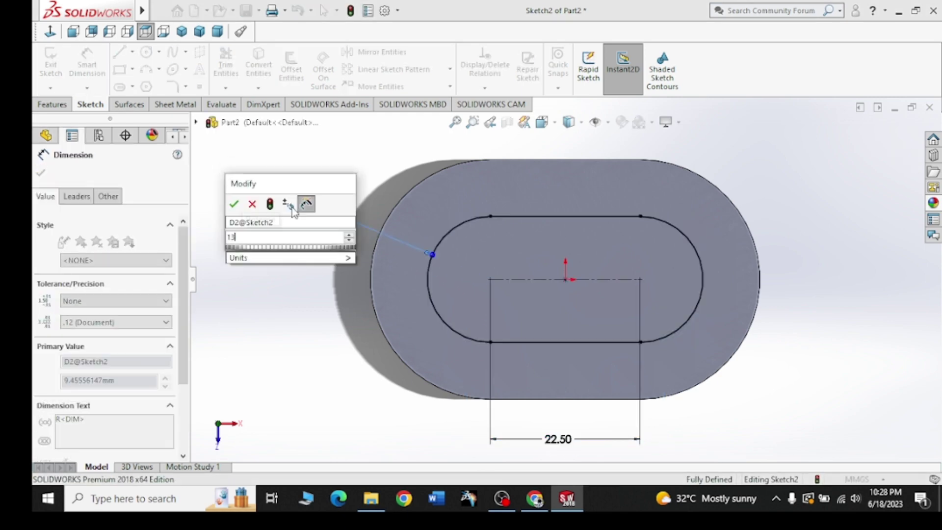
pyautogui.press('Return')
pyautogui.click(42, 173)
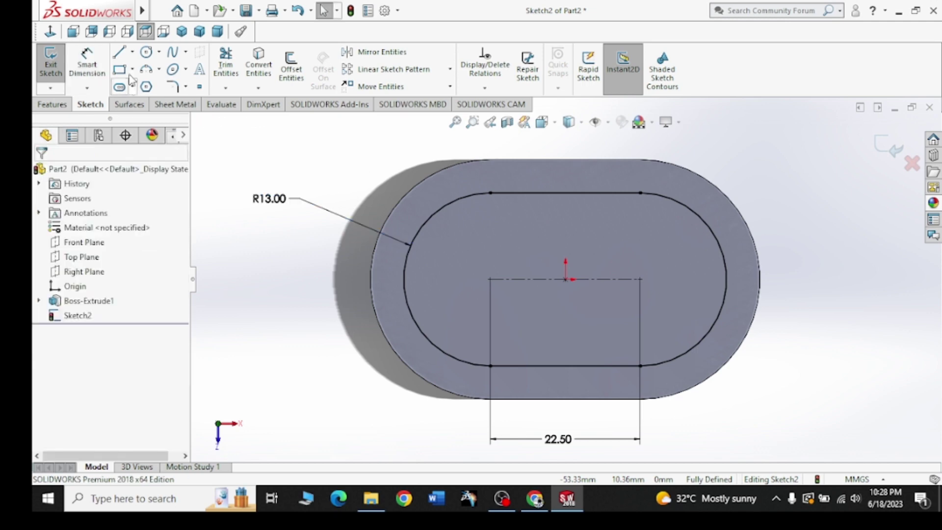
# - Add a centreline from the origin to the slot's right arc and exit Sketch2
pyautogui.click(132, 51)
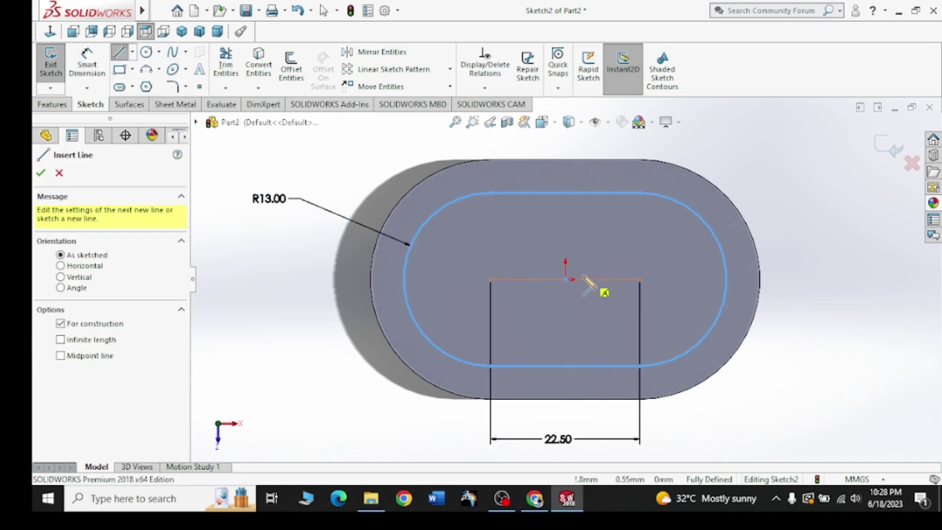
pyautogui.click(537, 500)
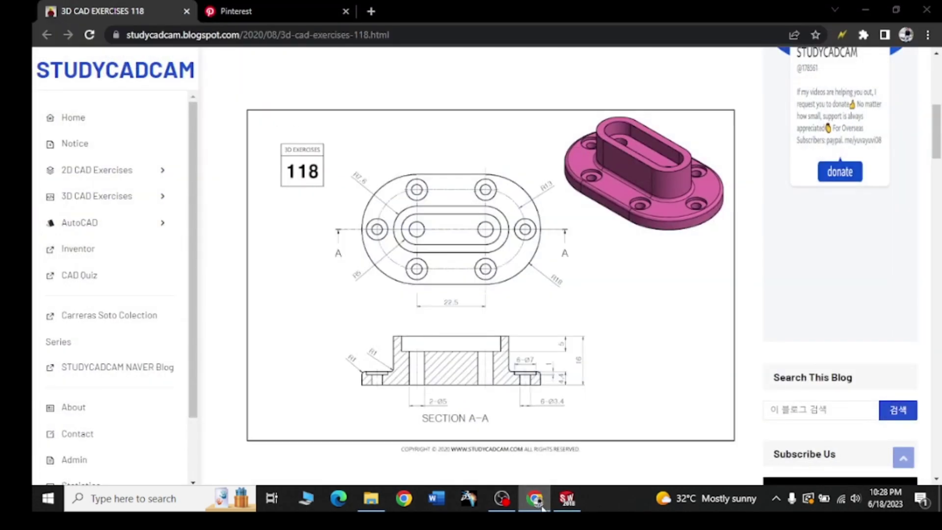
pyautogui.click(567, 499)
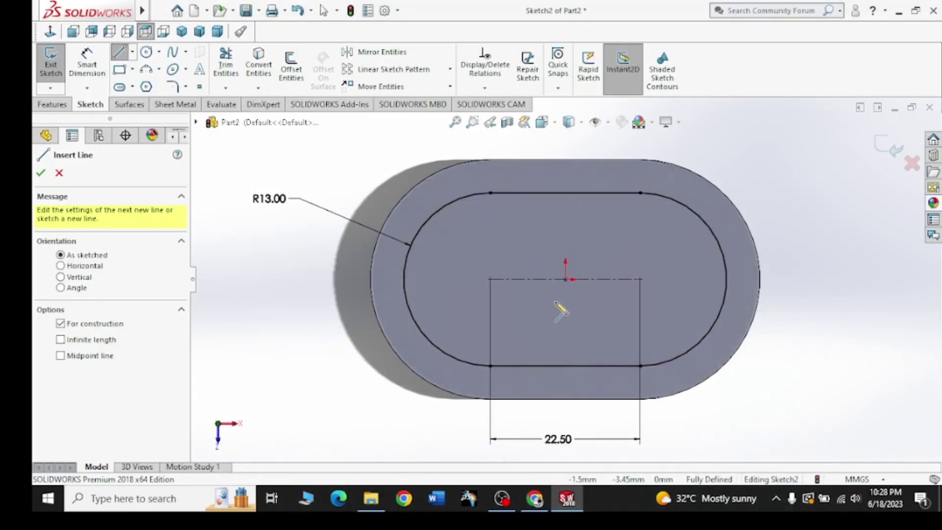
pyautogui.click(726, 279)
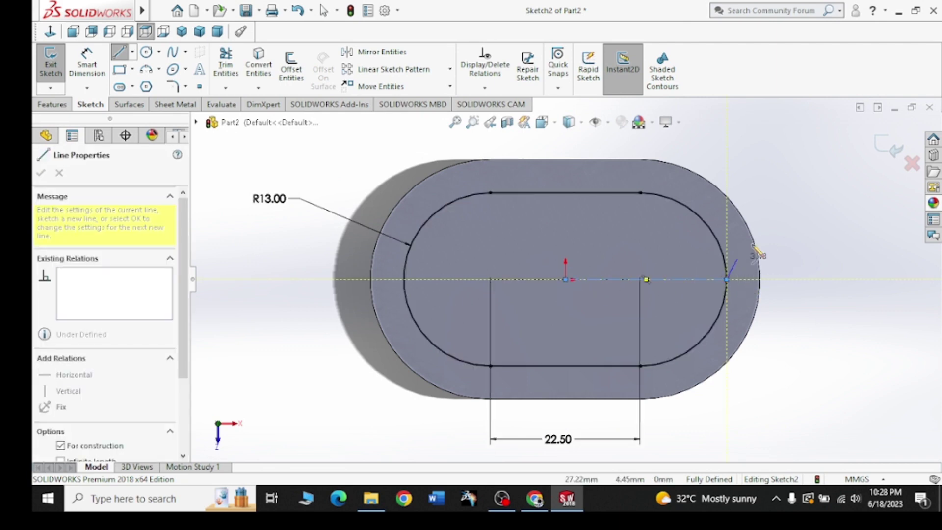
pyautogui.rightClick(778, 211)
pyautogui.click(797, 212)
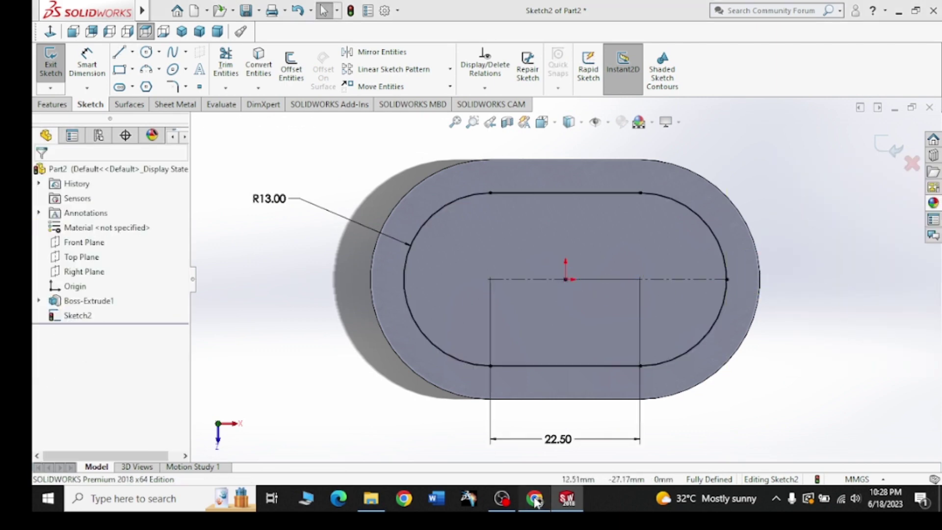
pyautogui.click(534, 498)
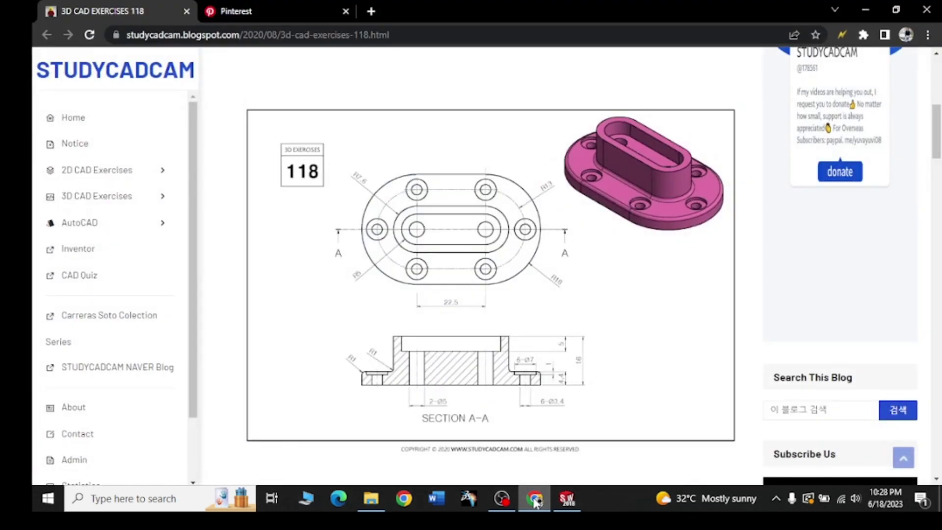
pyautogui.click(534, 500)
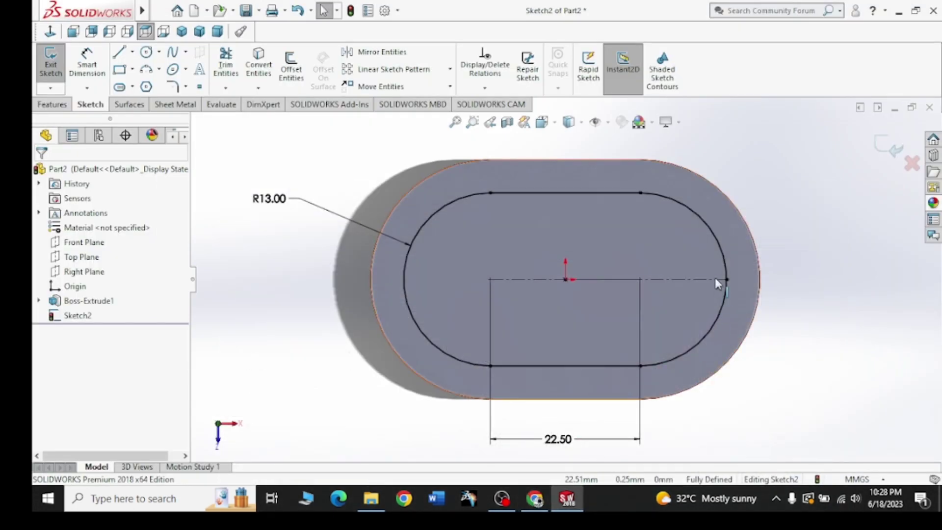
pyautogui.click(52, 104)
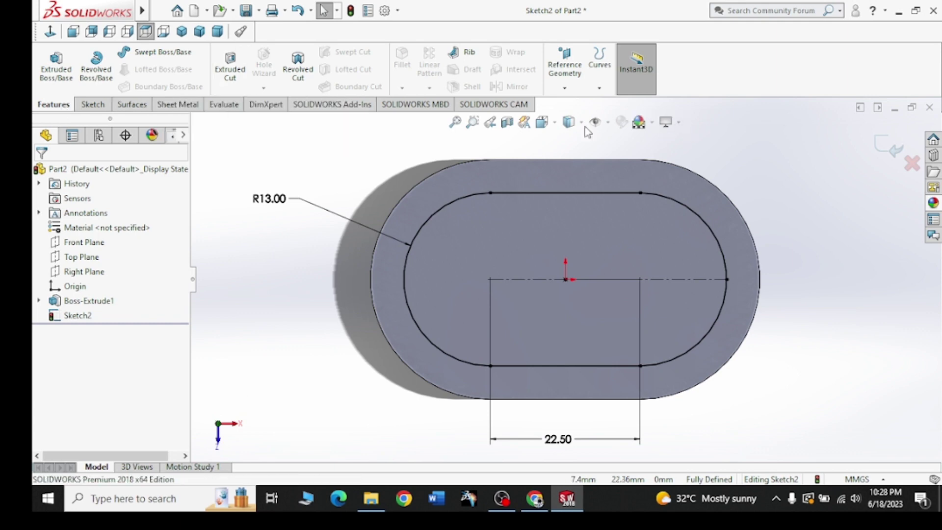
pyautogui.click(887, 143)
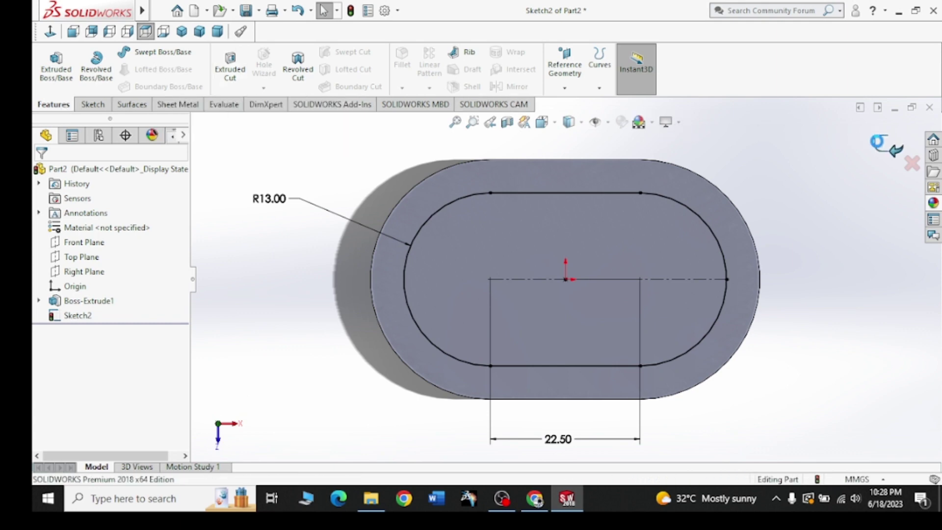
# - Start an Advanced Hole on the flange top face, positioned at the slot's right arc centre
pyautogui.click(263, 88)
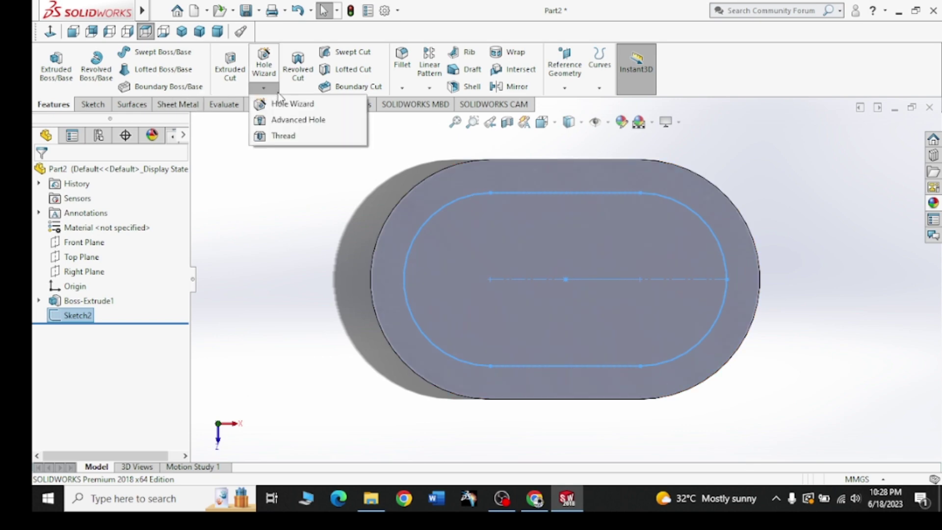
pyautogui.click(301, 120)
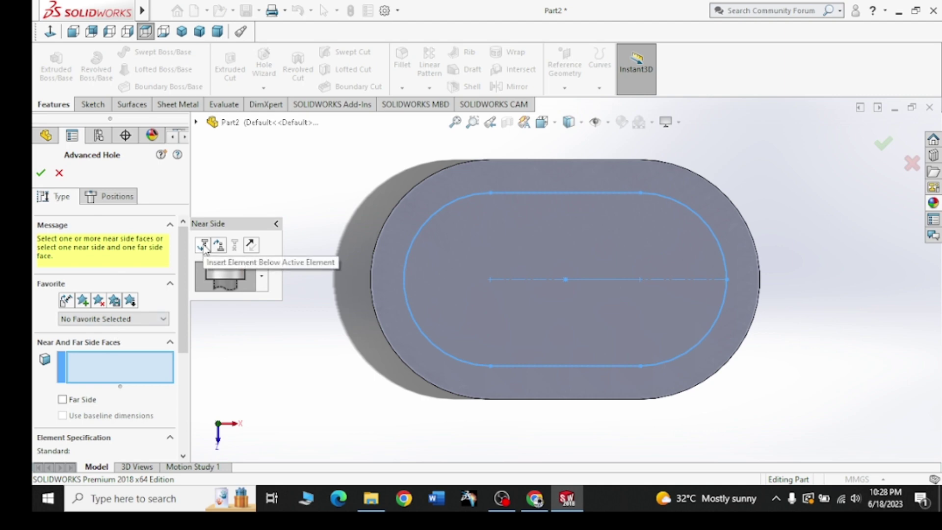
pyautogui.click(507, 189)
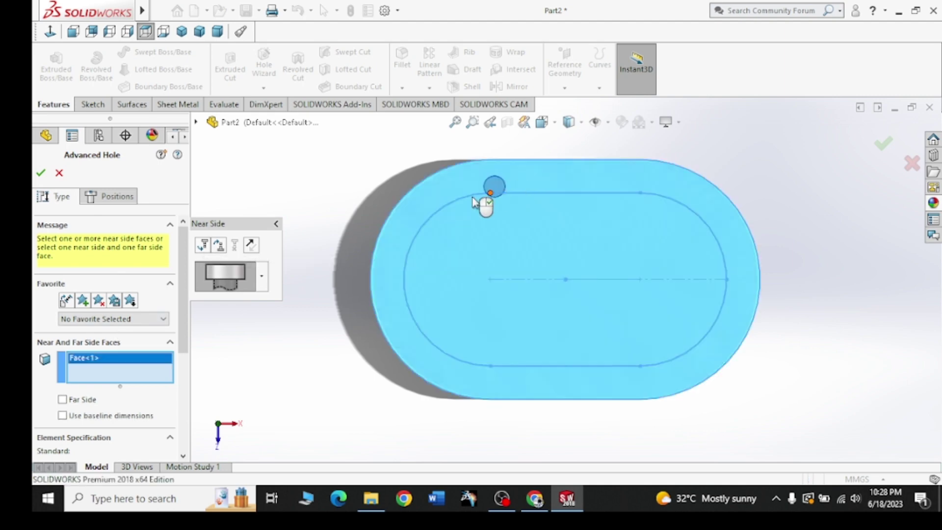
pyautogui.click(91, 192)
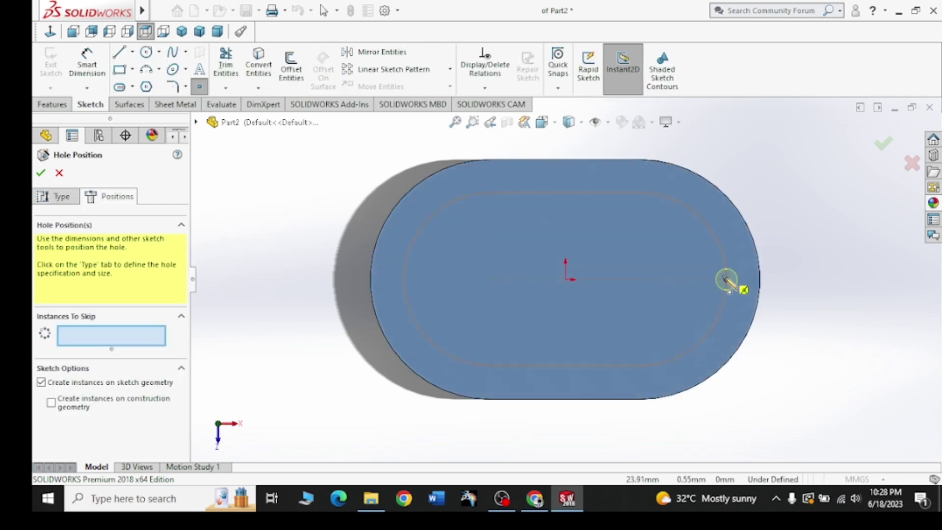
pyautogui.click(726, 279)
pyautogui.click(53, 199)
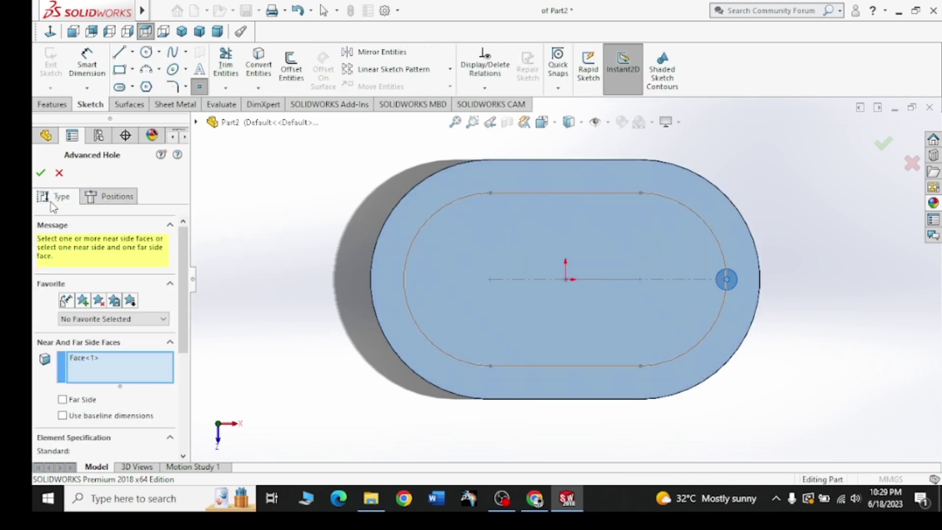
pyautogui.moveTo(182, 310); pyautogui.dragTo(180, 383)
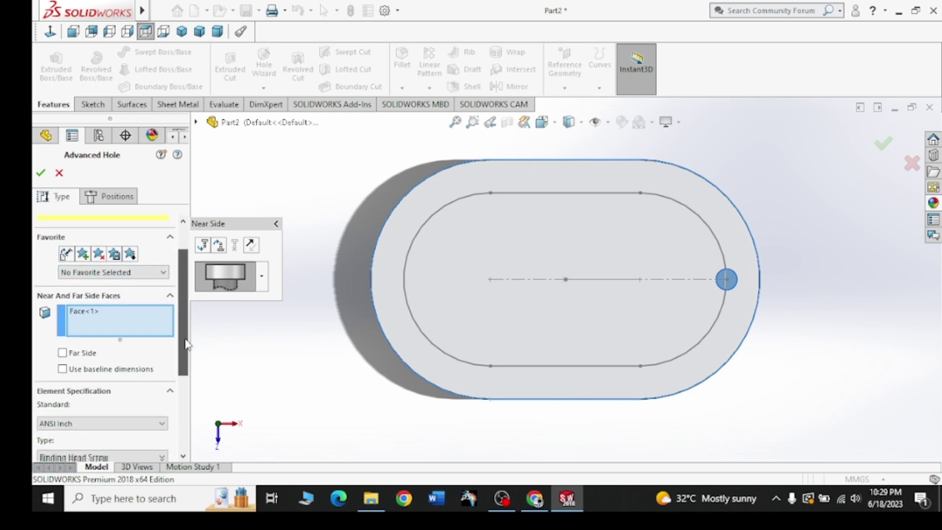
pyautogui.scroll(-3, 179, 366)
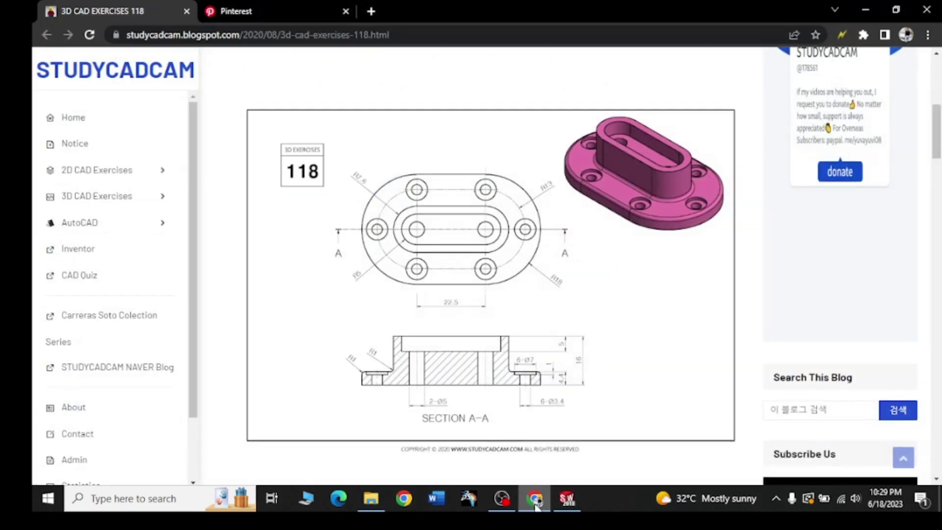
pyautogui.click(535, 498)
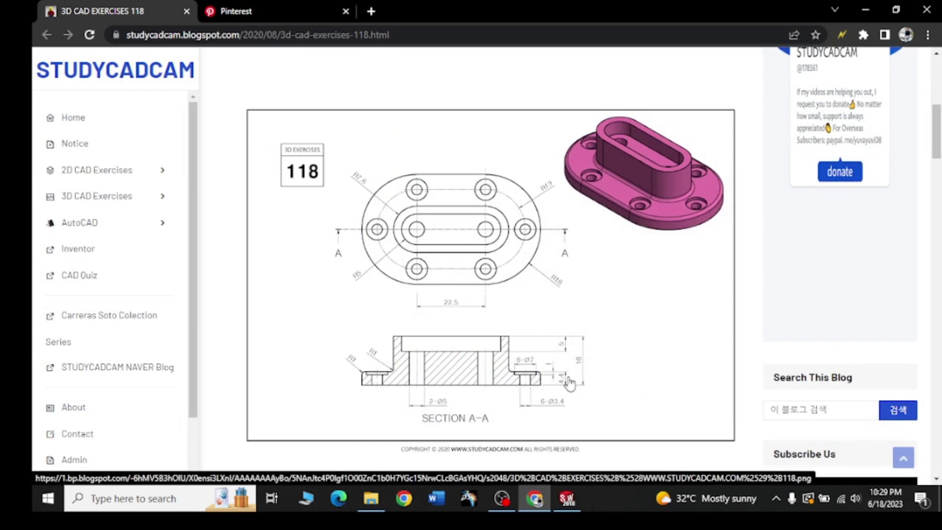
# - Set the hole to ANSI Metric with a custom 7 mm counterbore and add a straight-hole element
pyautogui.click(864, 10)
pyautogui.click(45, 387)
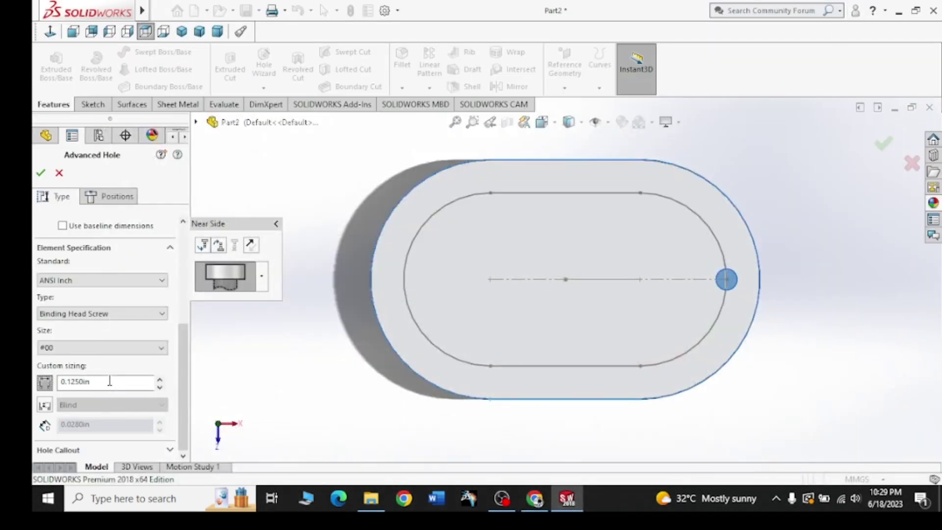
pyautogui.click(75, 284)
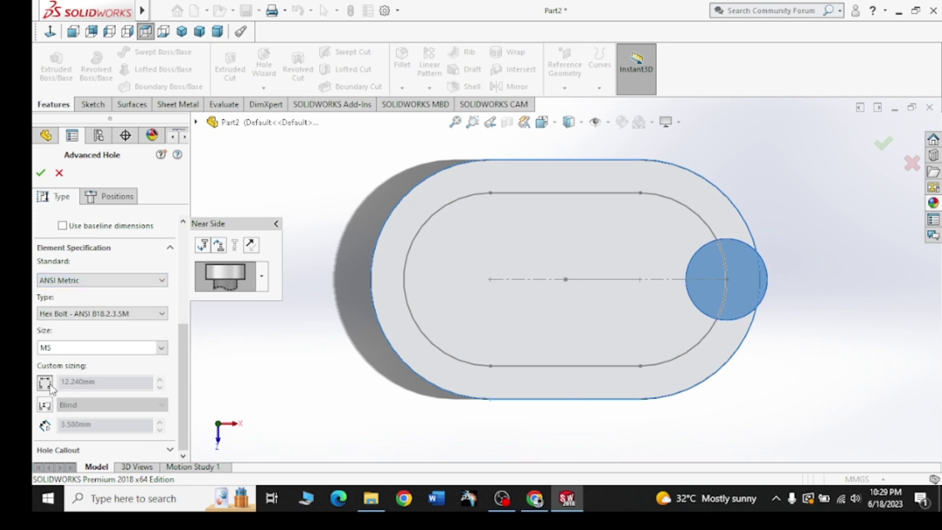
pyautogui.click(45, 383)
pyautogui.doubleClick(115, 382)
pyautogui.write('7')
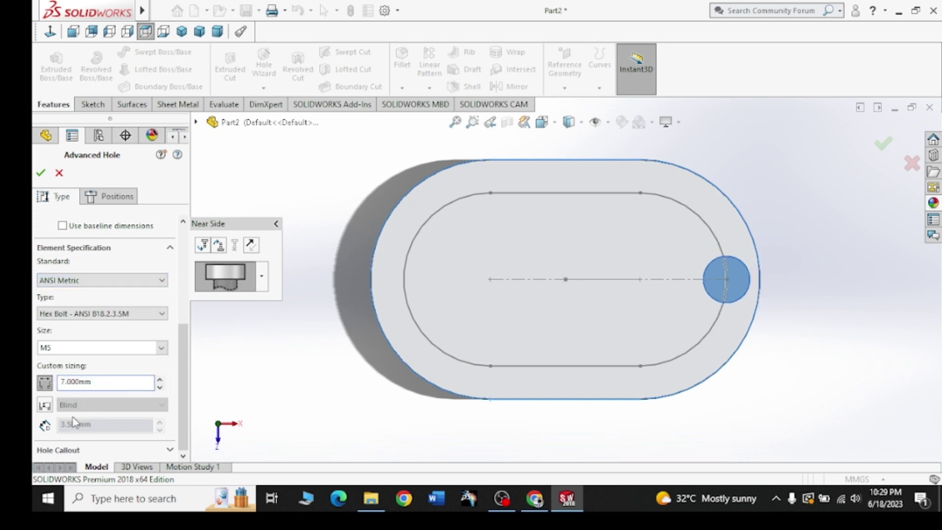
pyautogui.click(45, 405)
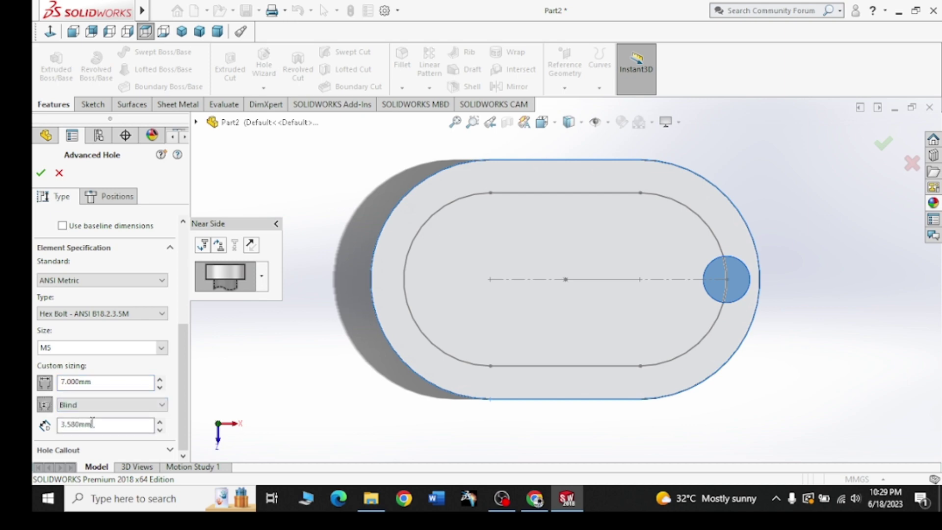
pyautogui.write('1')
pyautogui.click(218, 245)
pyautogui.click(264, 308)
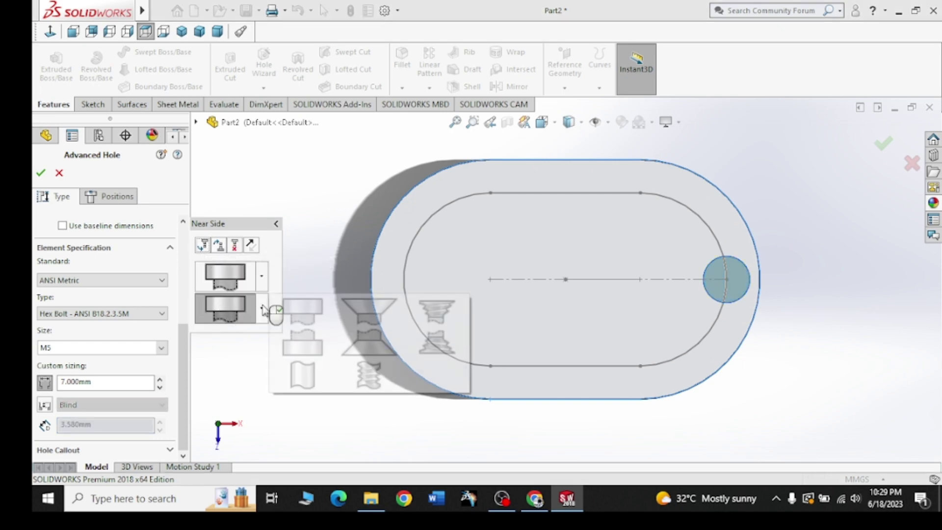
pyautogui.click(299, 368)
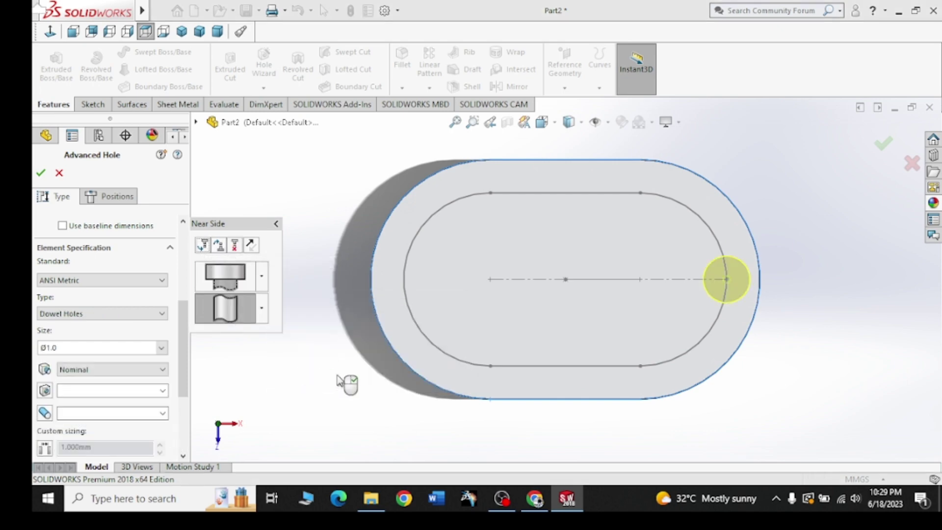
# - Size the straight hole element at 3.4 mm diameter and 4.4 mm blind depth
pyautogui.click(537, 502)
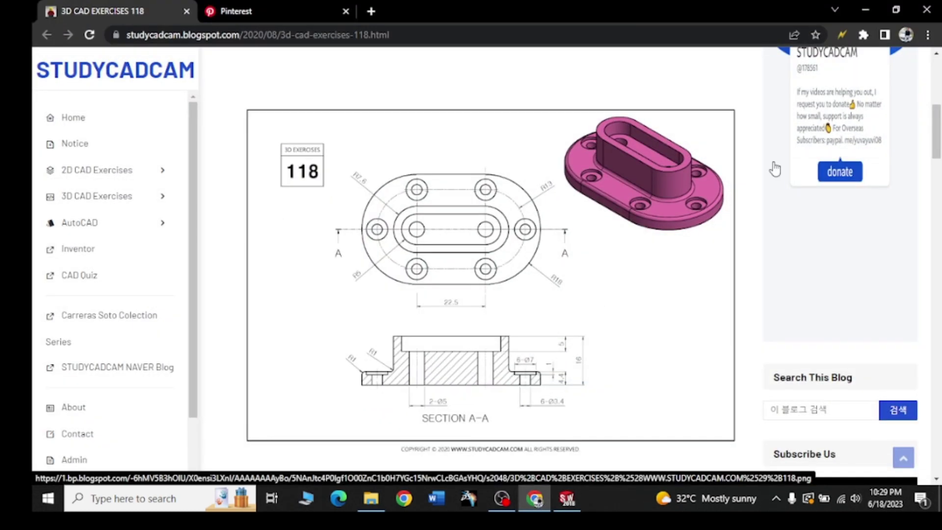
pyautogui.click(856, 7)
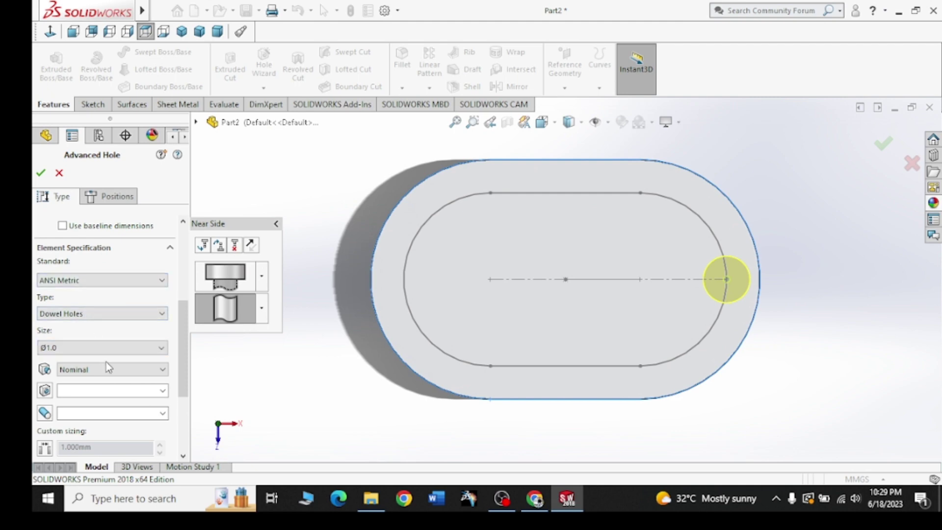
pyautogui.scroll(-3, 179, 330)
pyautogui.write('3.4')
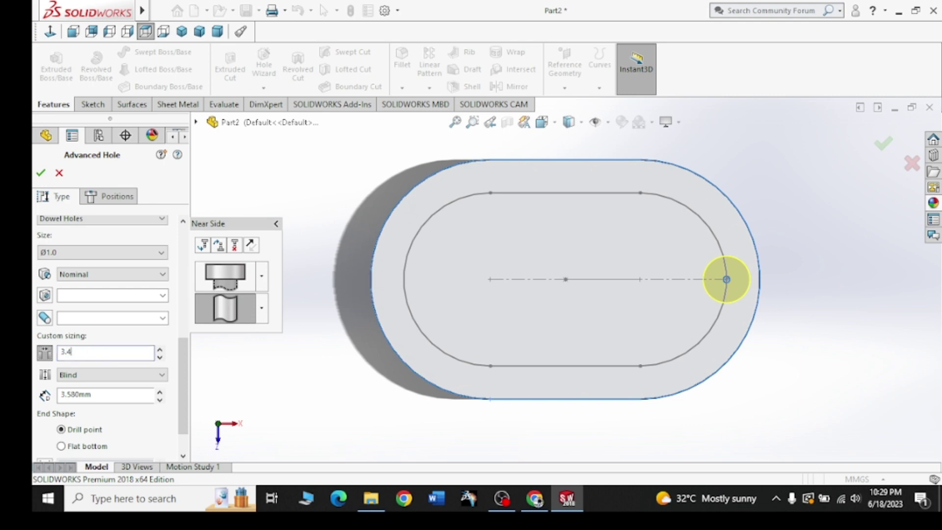
pyautogui.doubleClick(107, 395)
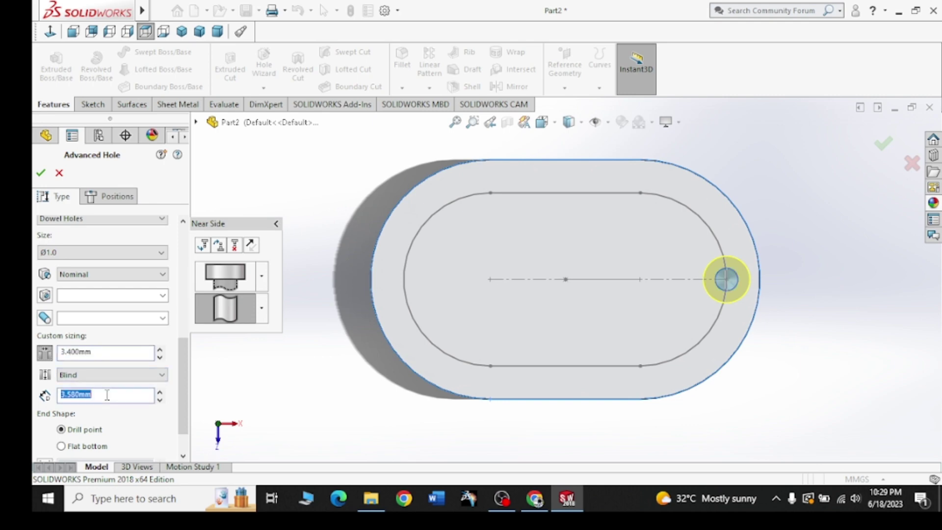
pyautogui.write('4.4')
pyautogui.press('Return')
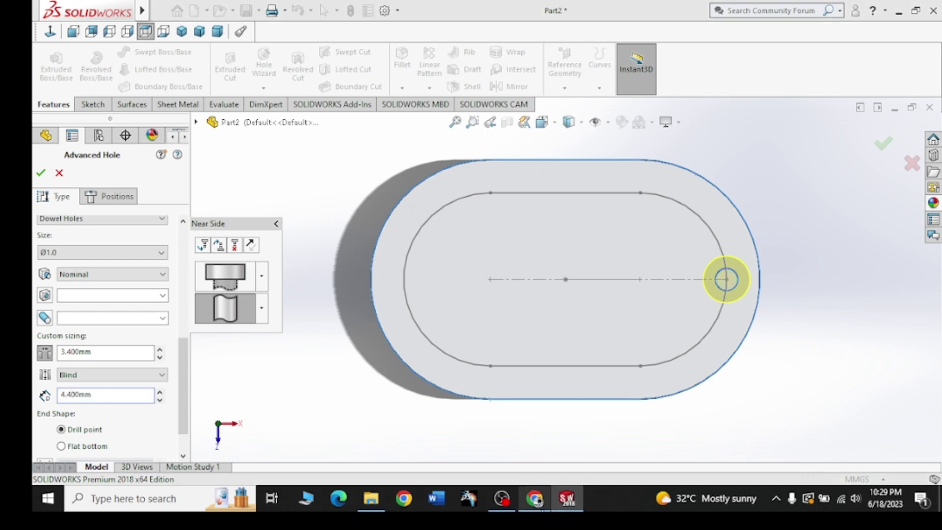
pyautogui.click(536, 502)
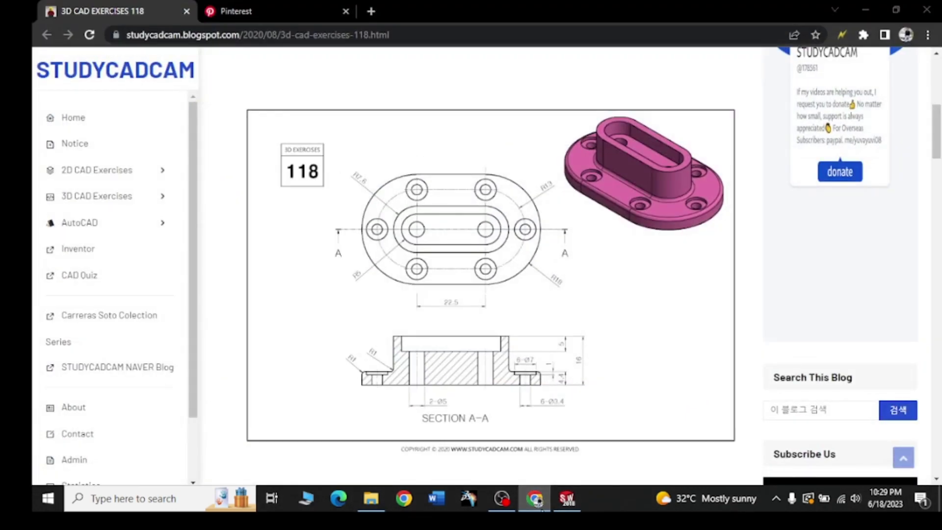
# - Place counterbored holes at the remaining sketch points around the oval to create AdvancedHole1's six holes
pyautogui.click(537, 502)
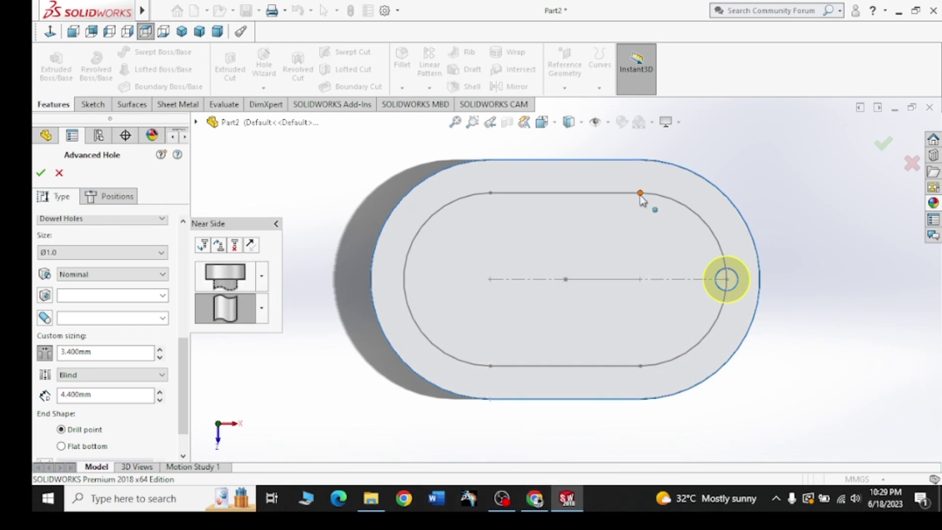
pyautogui.click(532, 498)
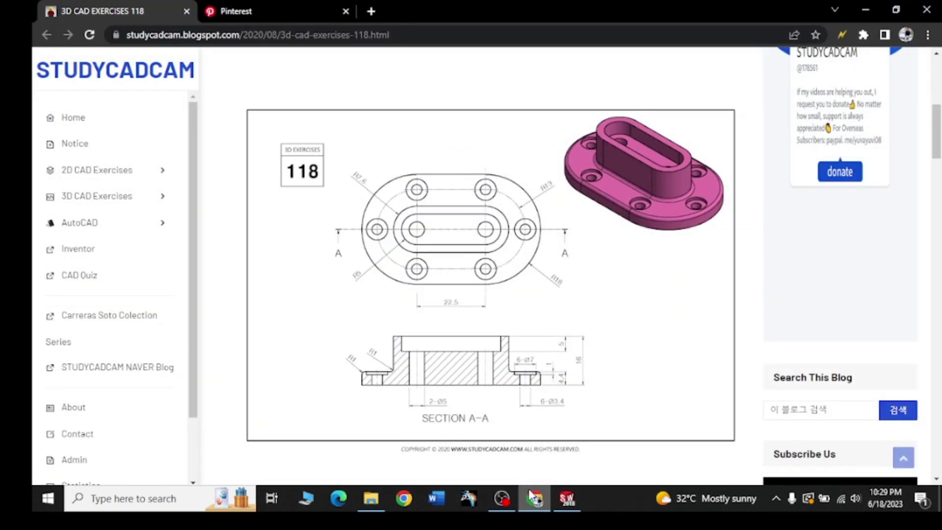
pyautogui.click(532, 498)
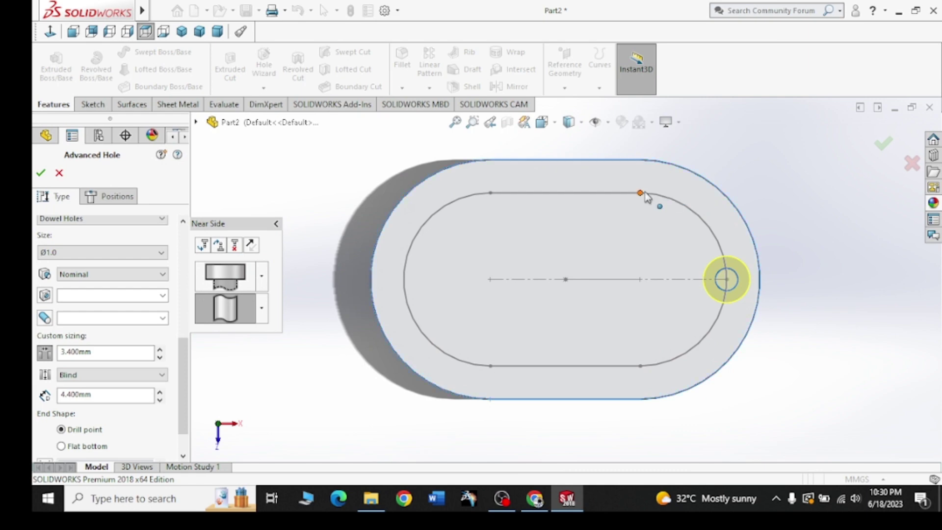
pyautogui.click(115, 195)
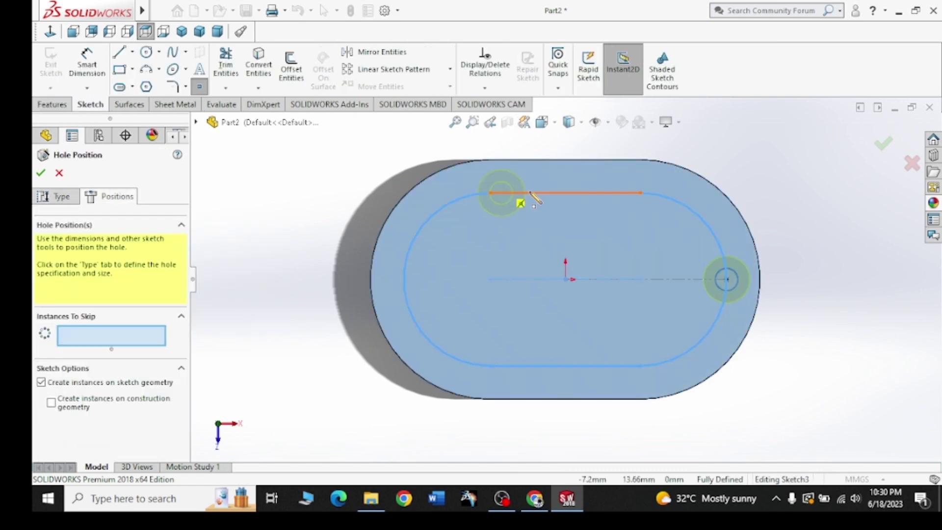
pyautogui.click(640, 192)
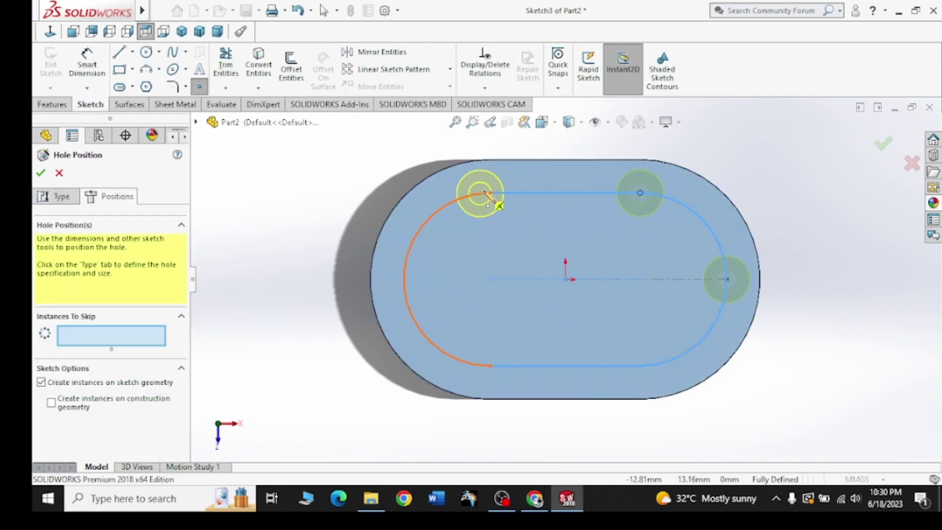
pyautogui.click(489, 192)
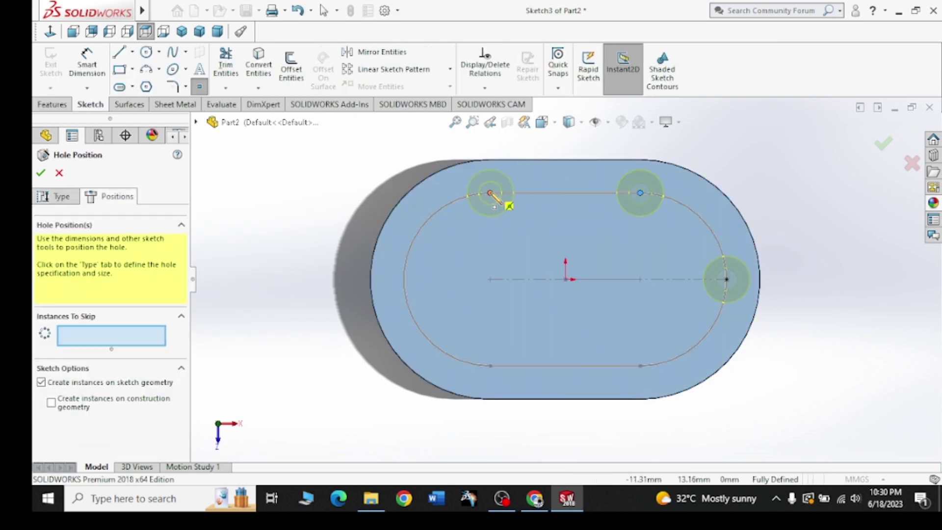
pyautogui.click(403, 279)
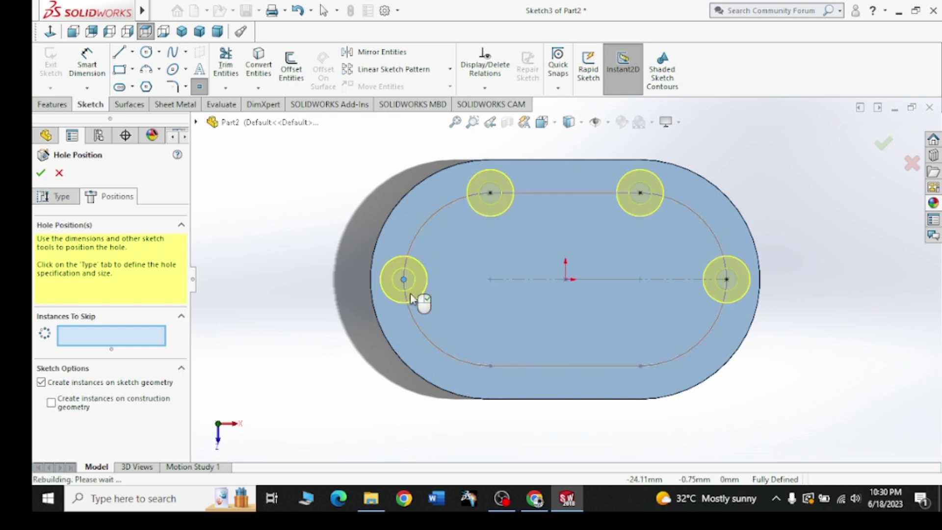
pyautogui.click(490, 365)
pyautogui.click(640, 366)
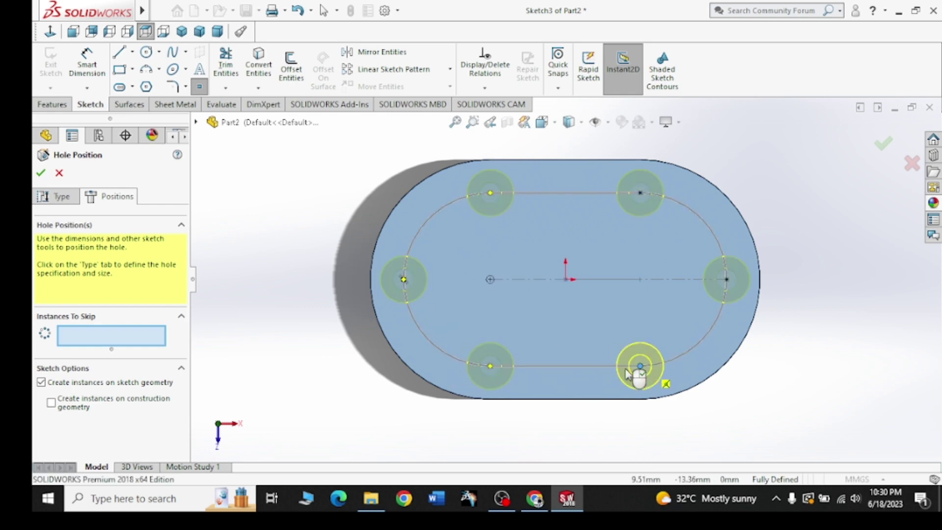
pyautogui.click(42, 174)
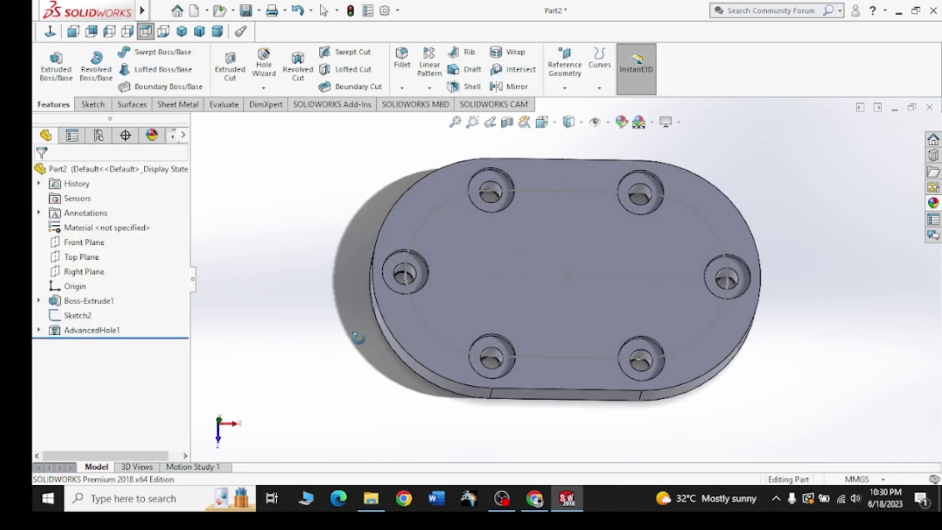
# - Hide the oval hole-layout sketch, Sketch2
pyautogui.click(405, 262)
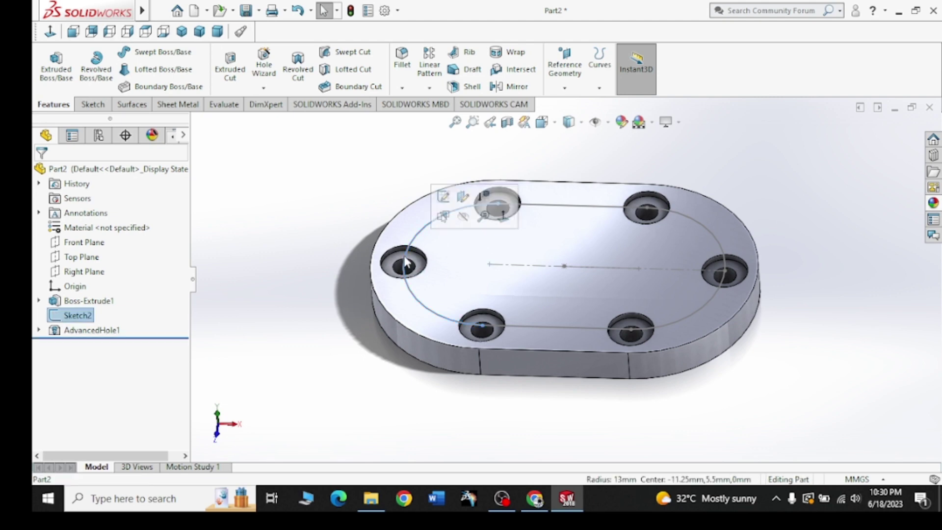
pyautogui.click(459, 219)
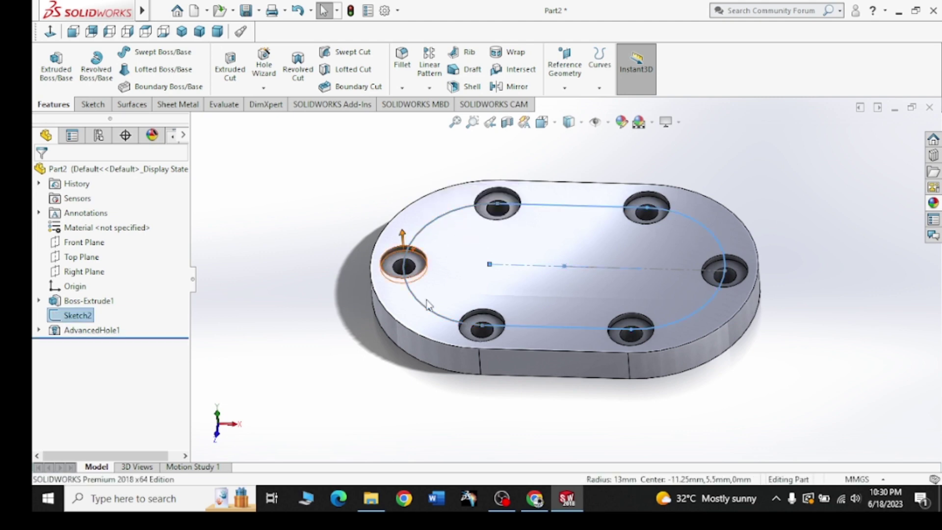
pyautogui.click(534, 498)
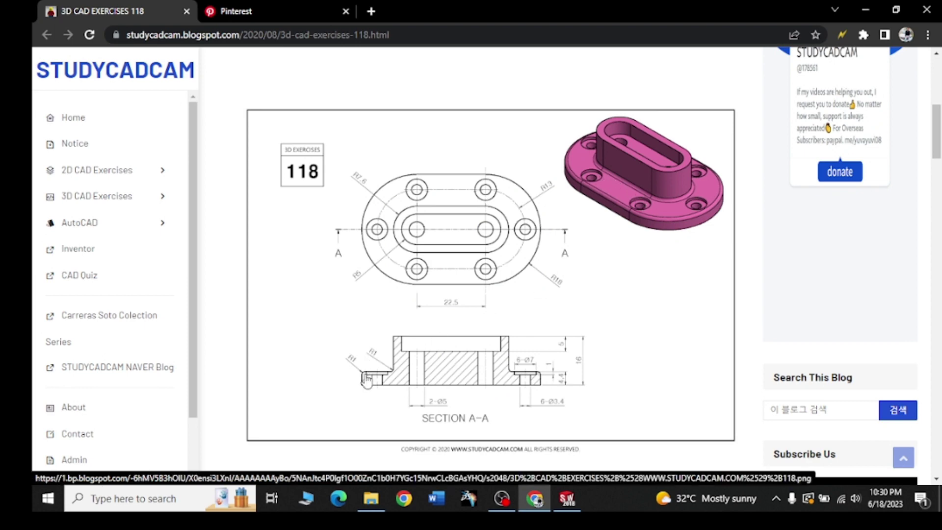
pyautogui.click(864, 11)
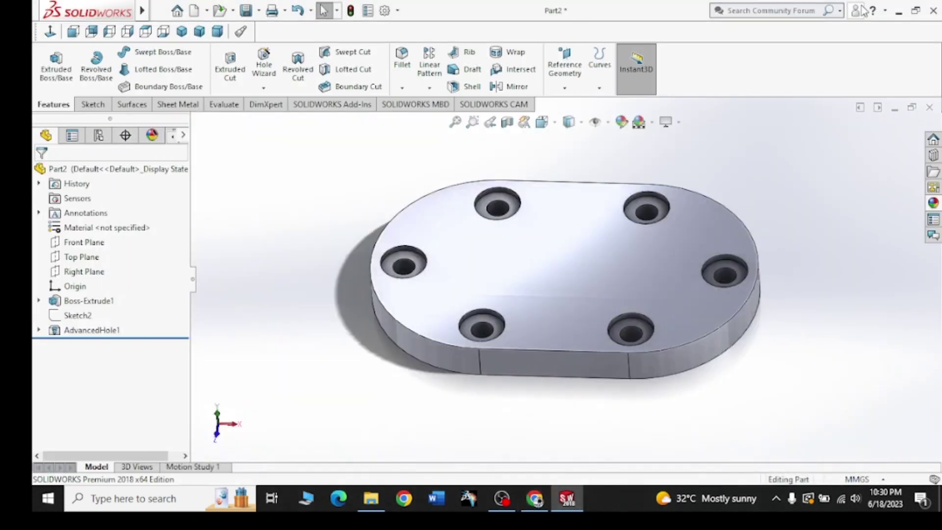
# - Fillet the plate's top outer edge at 1 mm and start a sketch on the top face
pyautogui.click(402, 59)
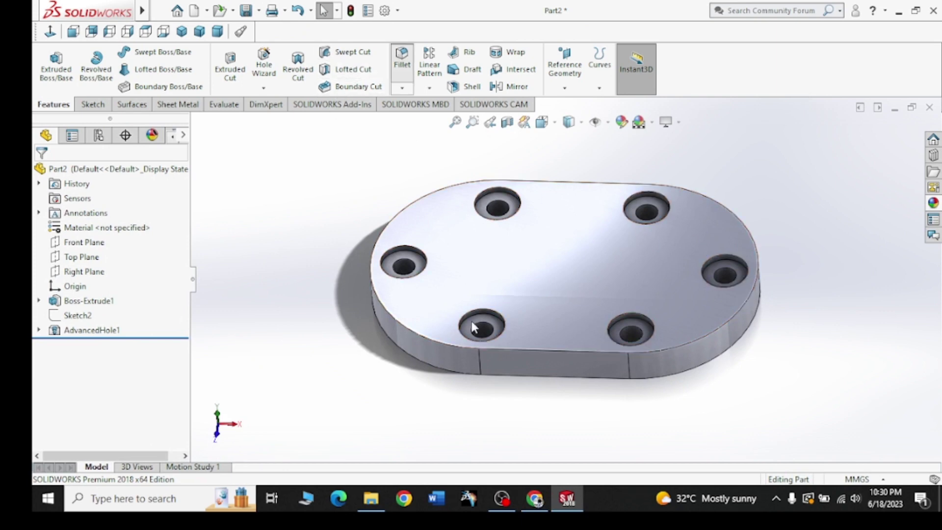
pyautogui.click(449, 346)
pyautogui.write('1')
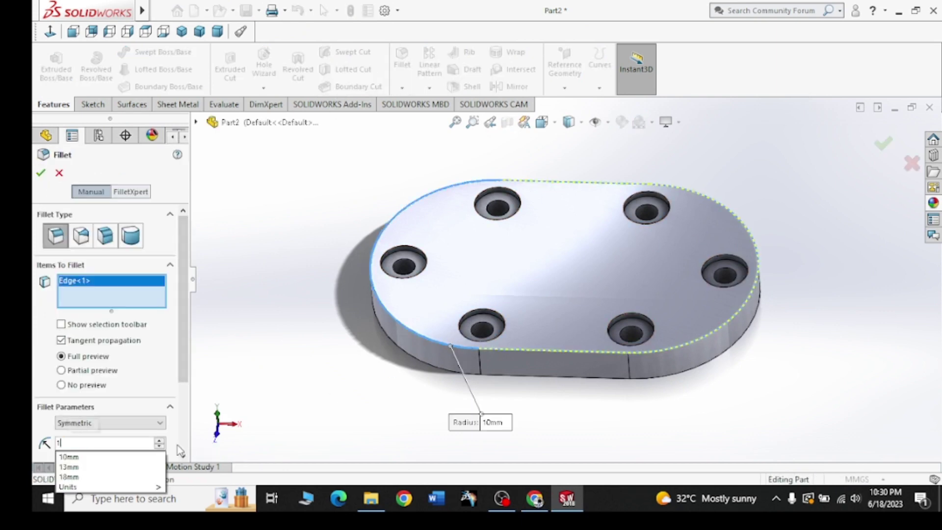
pyautogui.press('Return')
pyautogui.click(41, 172)
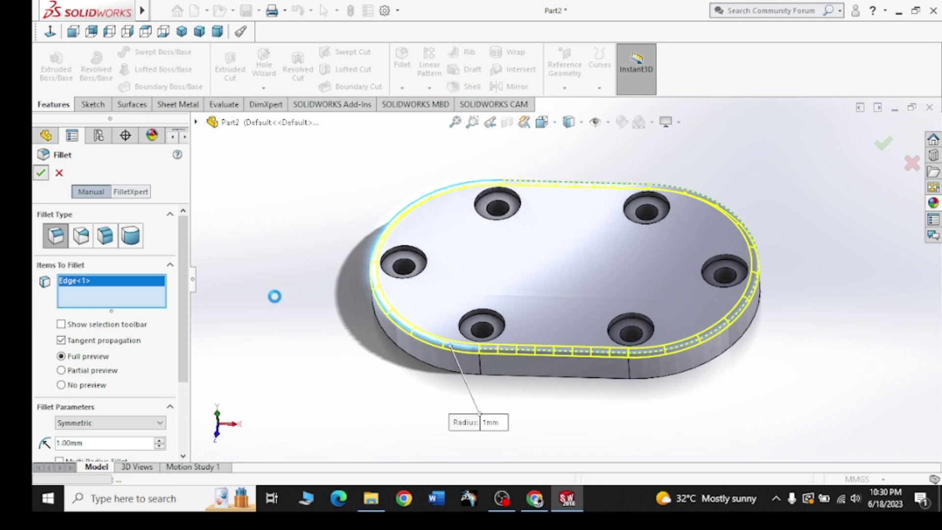
pyautogui.click(572, 272)
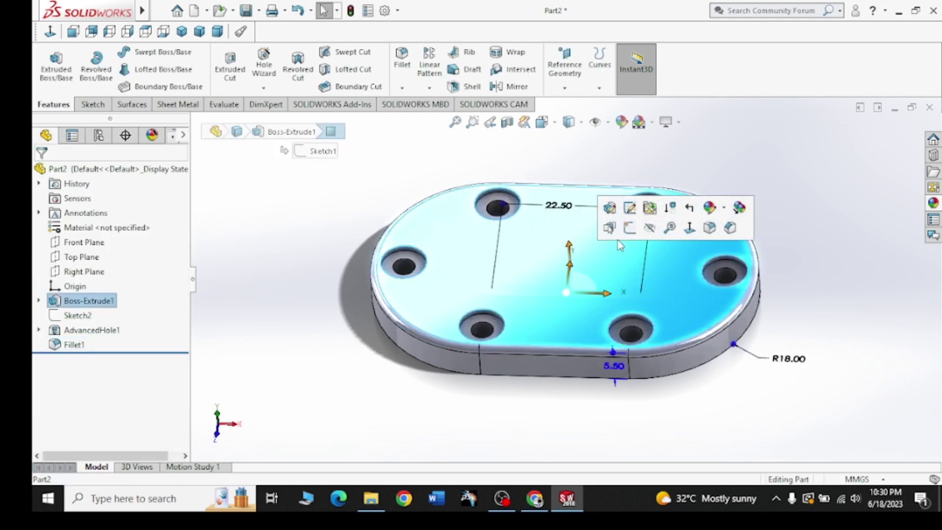
pyautogui.click(634, 234)
# - View the face normal-to and draw two nested straight slots centred on the origin
pyautogui.click(54, 37)
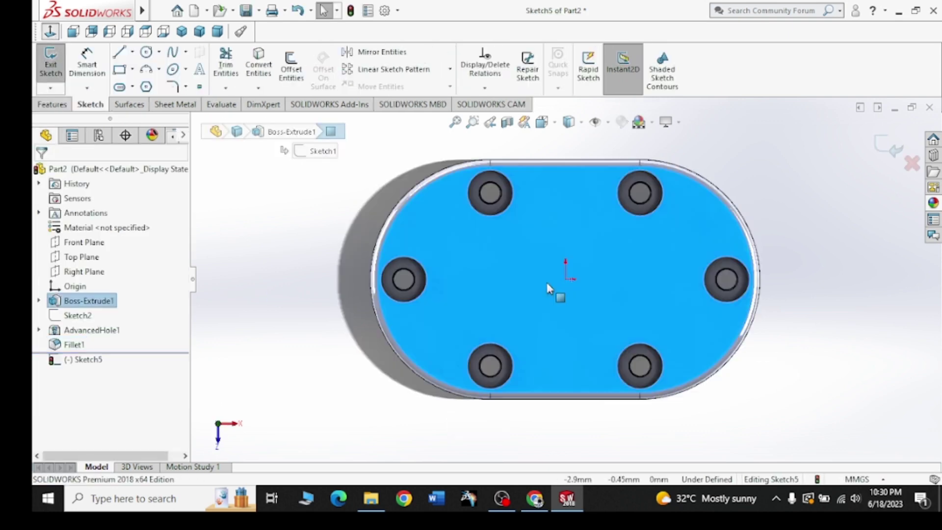
pyautogui.click(533, 498)
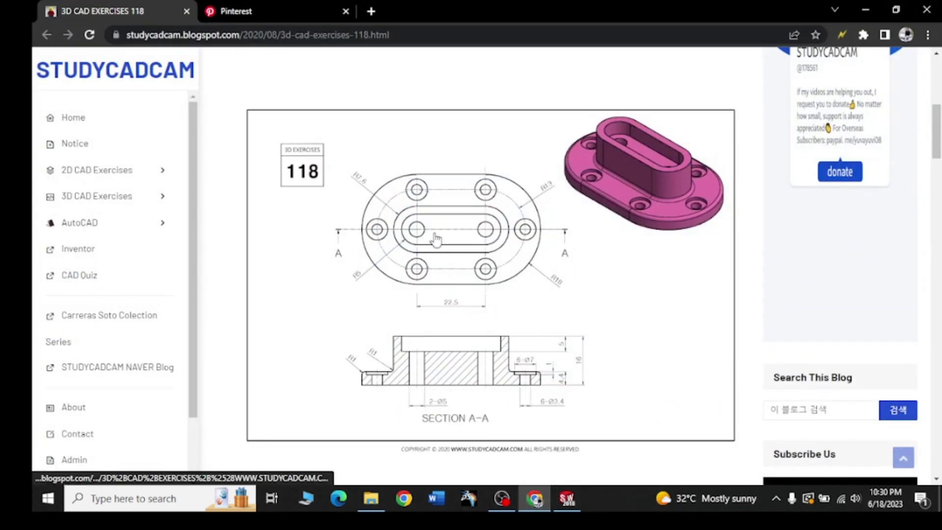
pyautogui.click(865, 9)
pyautogui.click(119, 87)
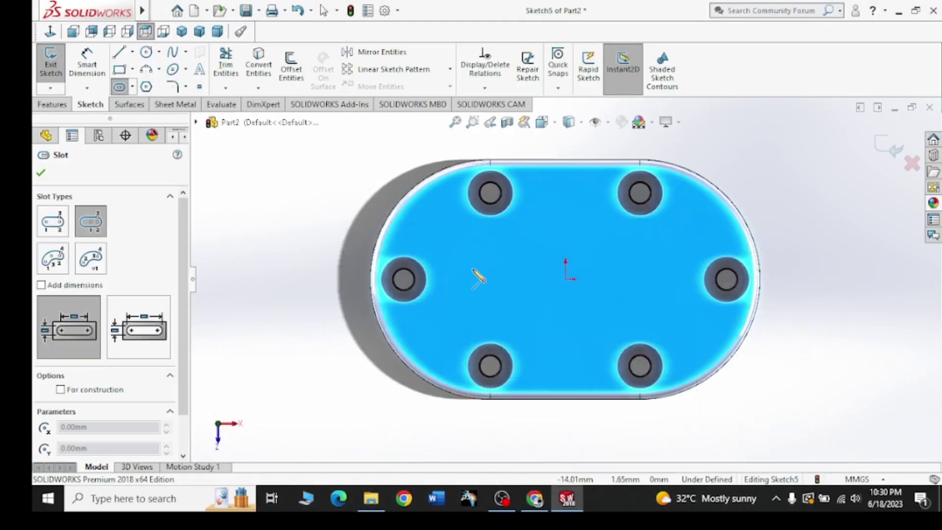
pyautogui.click(565, 278)
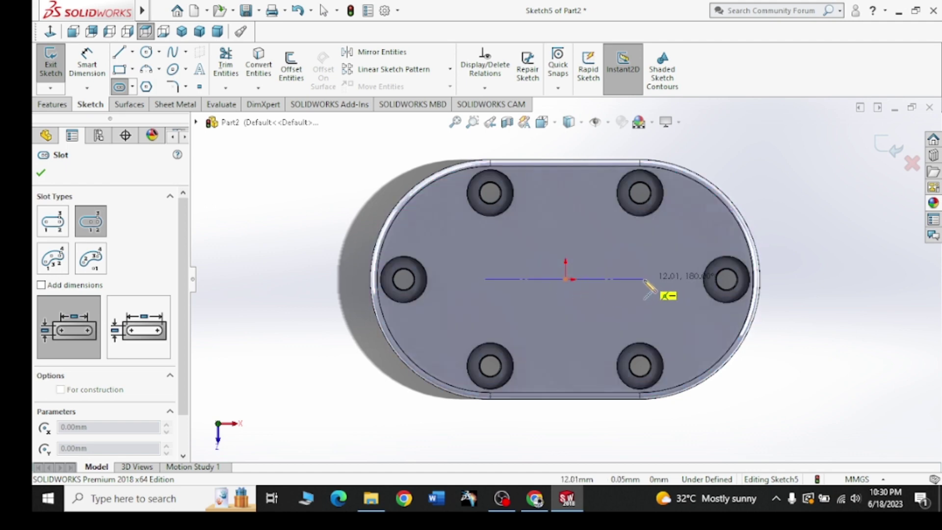
pyautogui.click(636, 279)
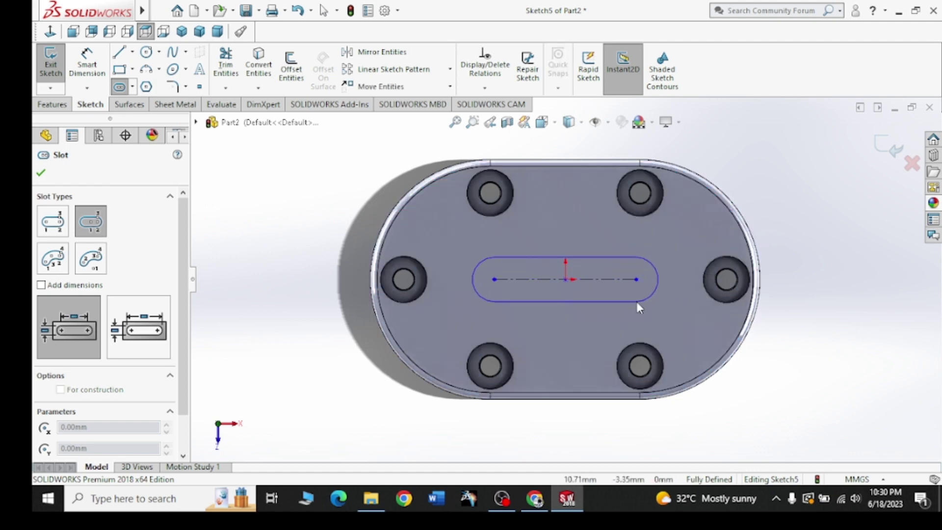
pyautogui.click(638, 308)
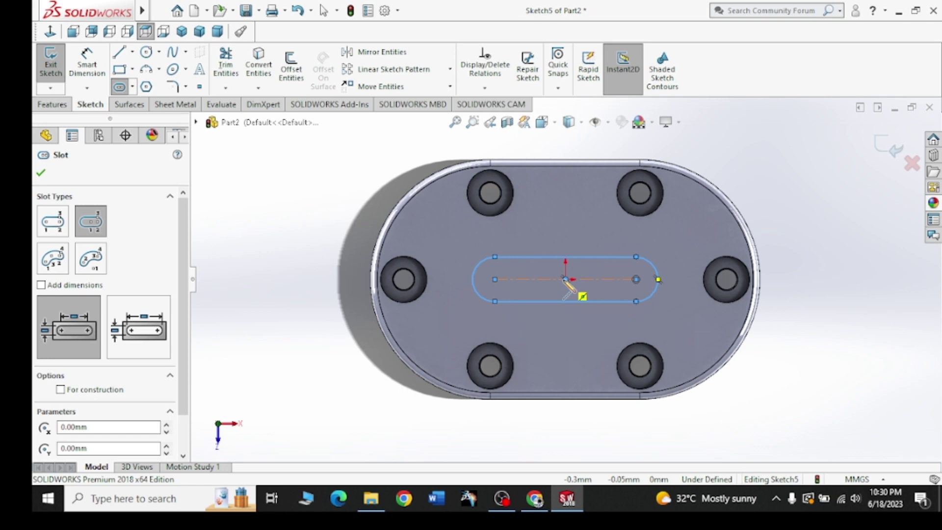
pyautogui.click(567, 281)
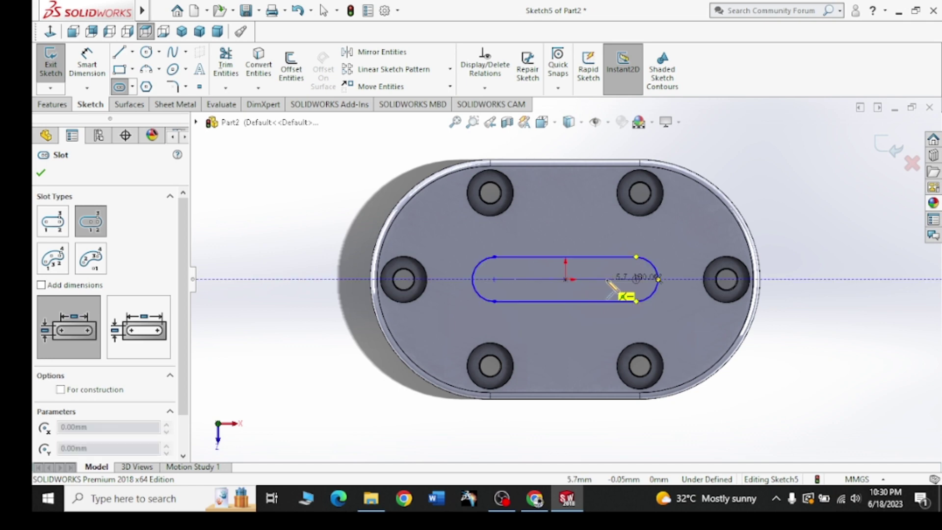
pyautogui.click(636, 279)
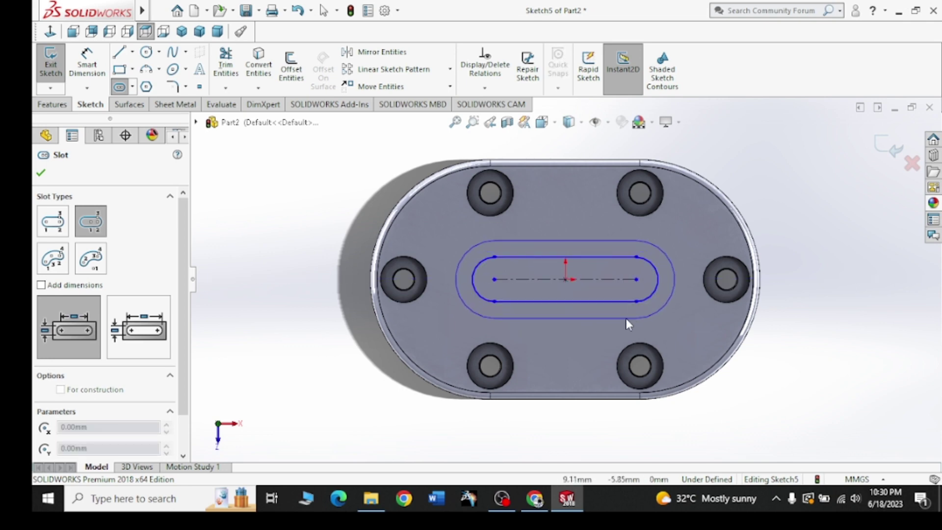
# - Finish the outer slot and dimension the slot centre spacing to 22.5 mm
pyautogui.click(626, 319)
pyautogui.press('Escape')
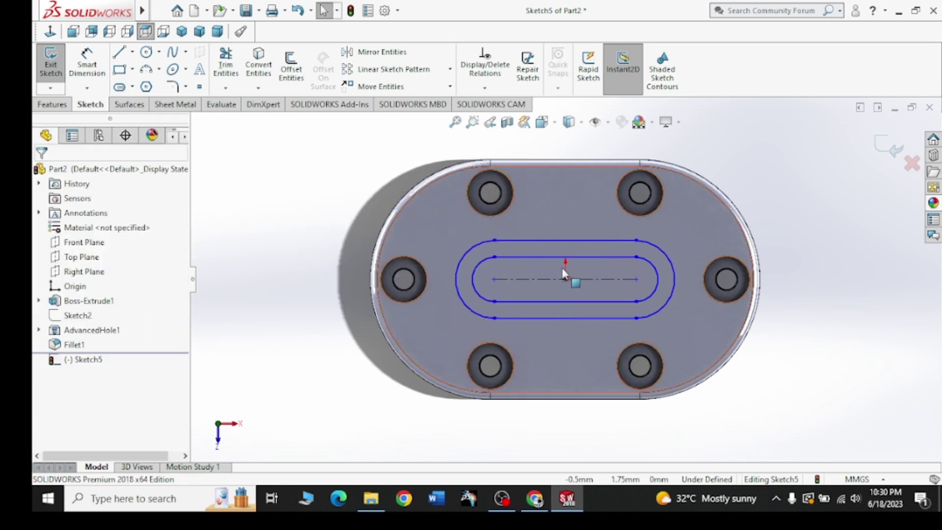
pyautogui.click(87, 64)
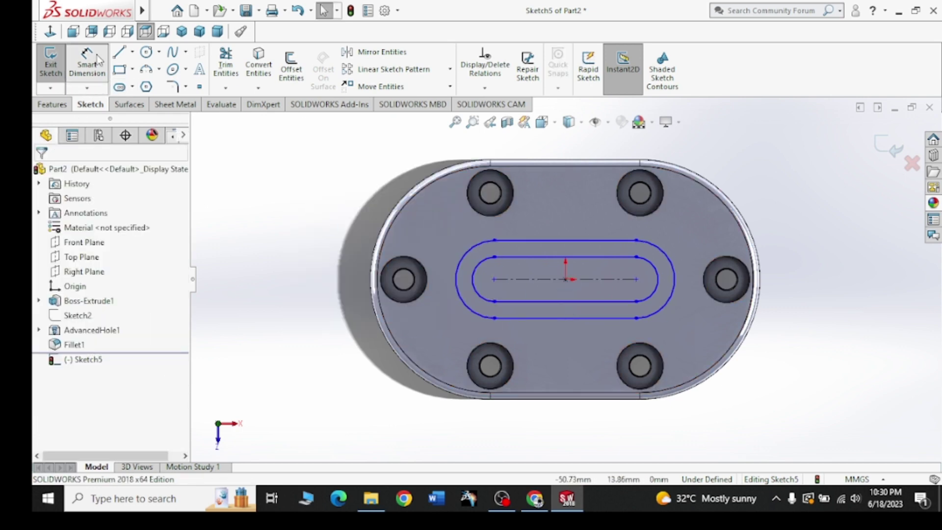
pyautogui.click(536, 293)
pyautogui.click(568, 441)
pyautogui.write('22.')
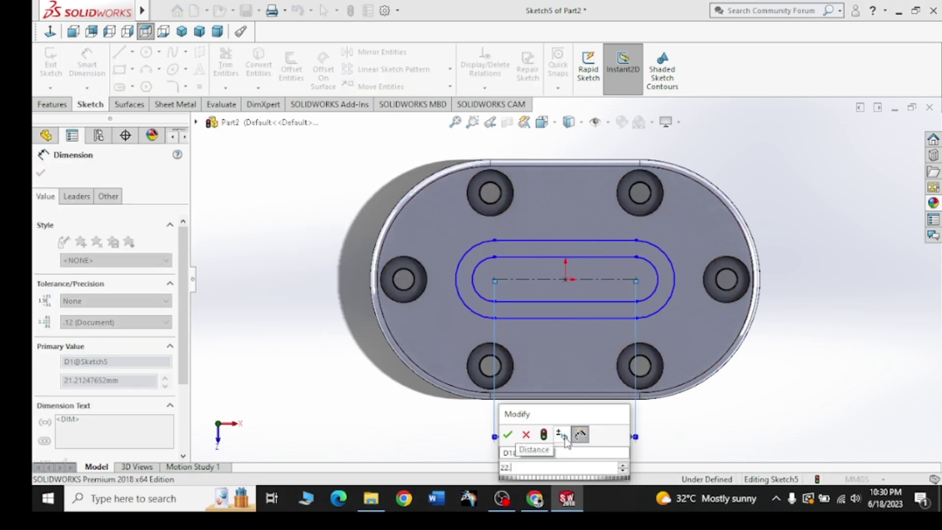
pyautogui.write('5')
pyautogui.press('Return')
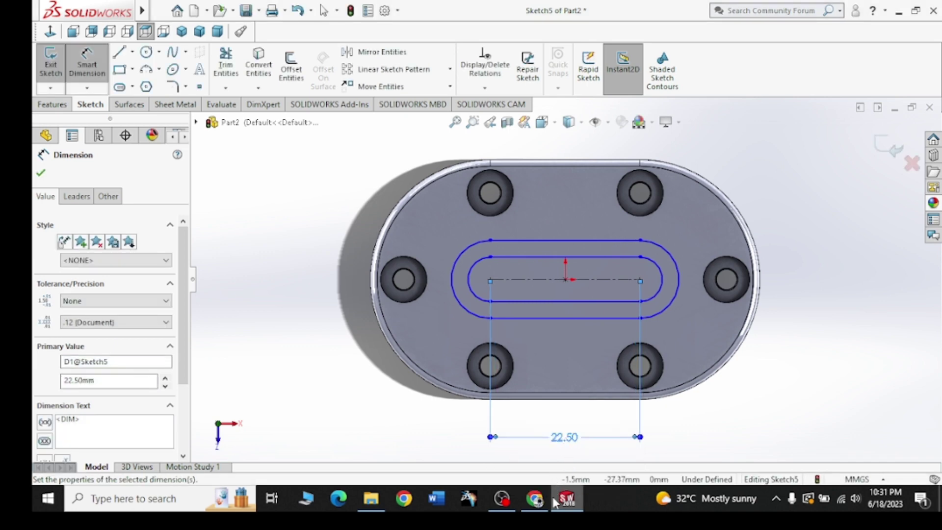
pyautogui.click(550, 498)
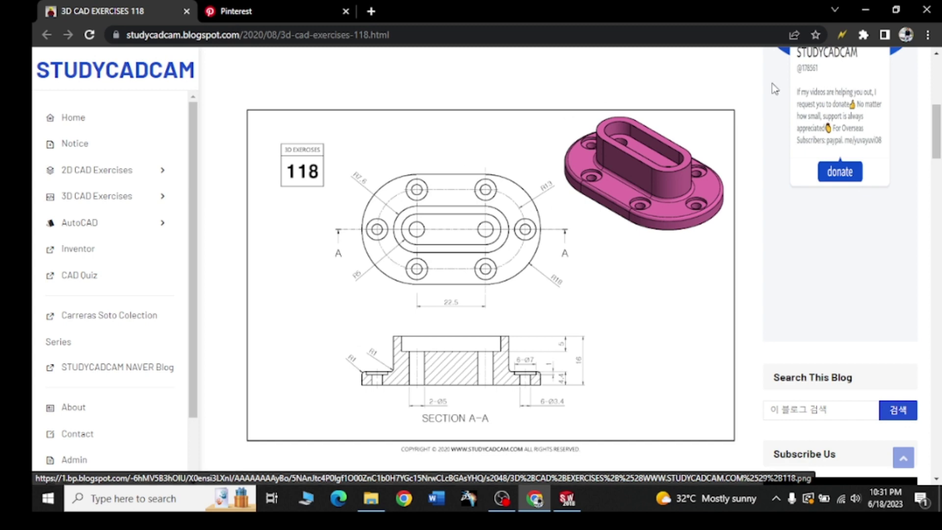
pyautogui.click(866, 10)
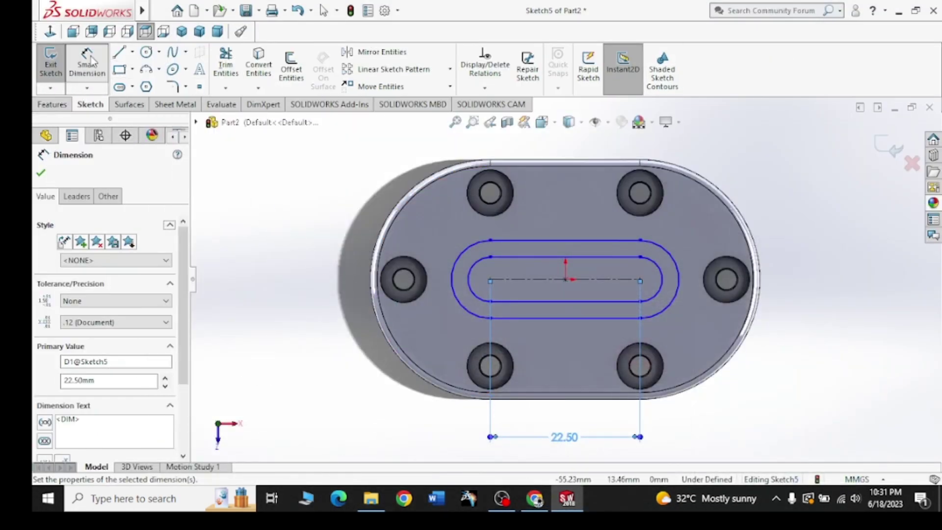
# - Dimension the outer slot end to R7.6 and the inner slot end to R5
pyautogui.click(460, 260)
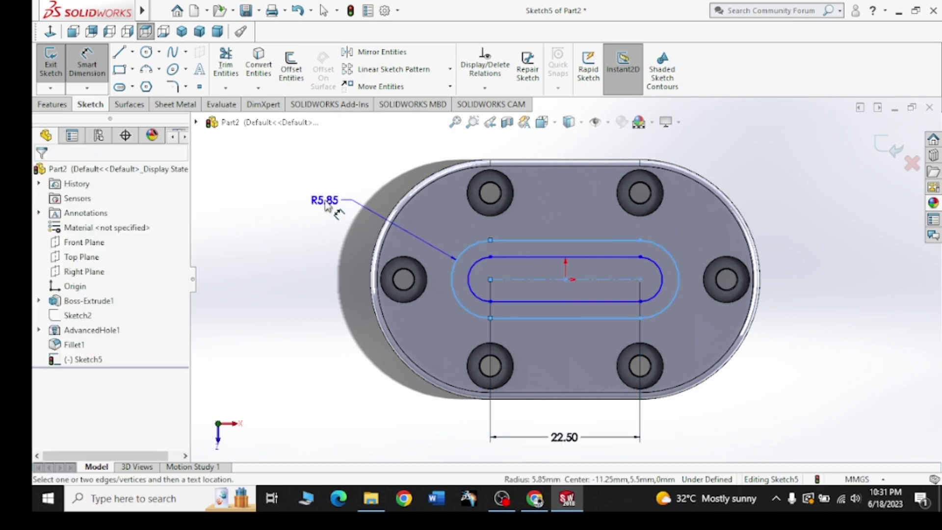
pyautogui.click(326, 203)
pyautogui.write('7.6')
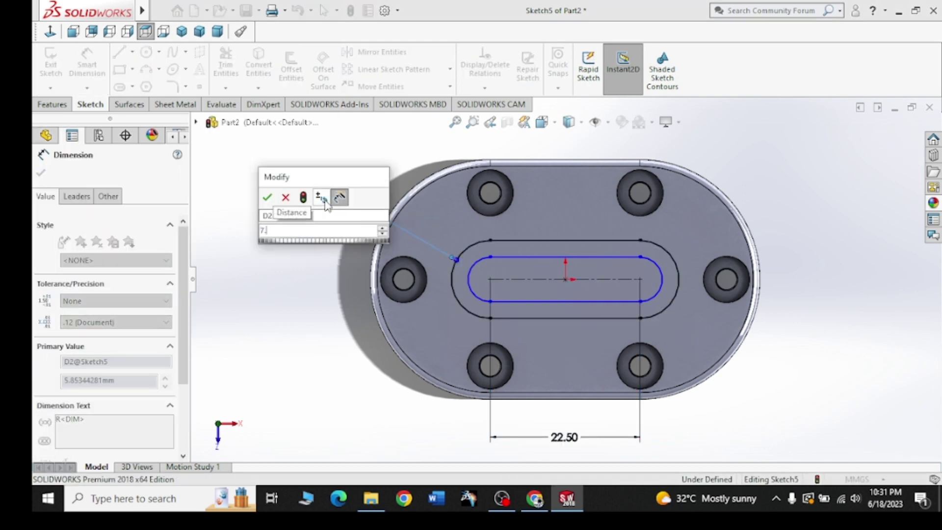
pyautogui.press('Return')
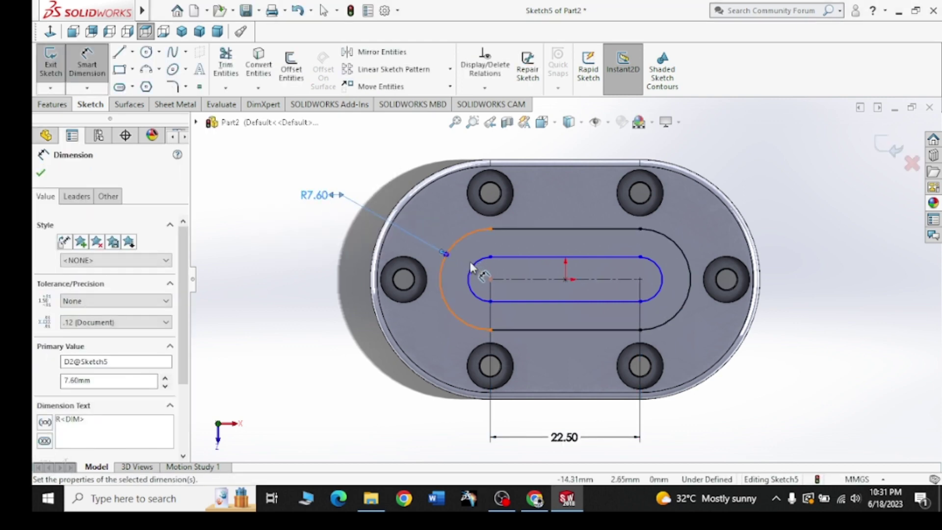
pyautogui.click(472, 269)
pyautogui.click(356, 369)
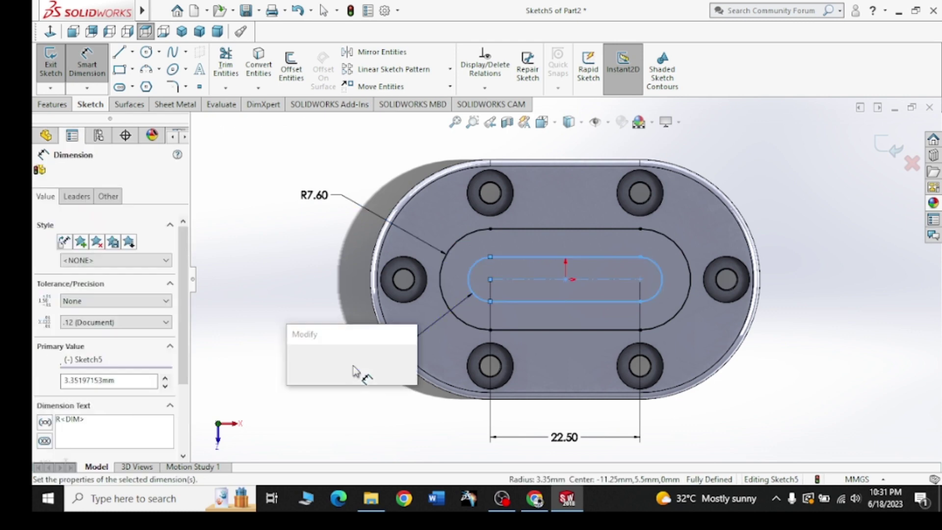
pyautogui.write('5')
pyautogui.press('Return')
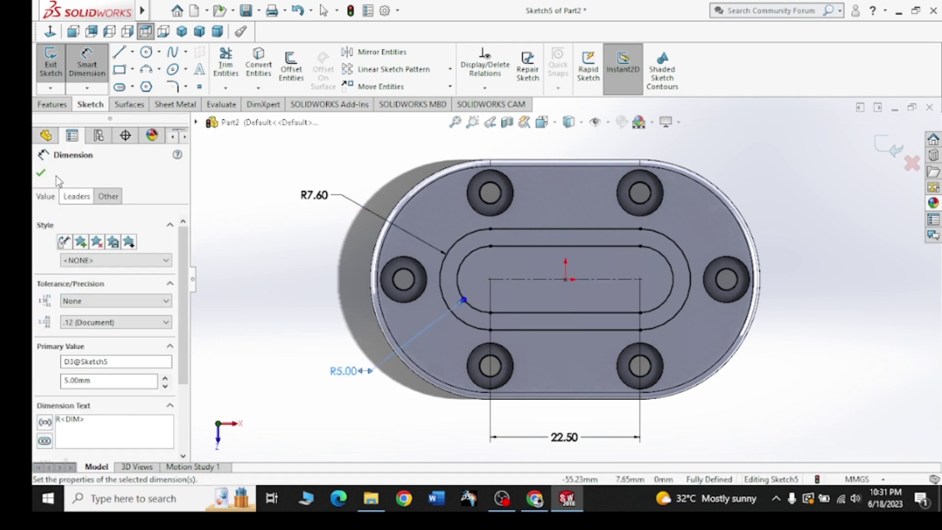
pyautogui.click(41, 173)
pyautogui.click(54, 104)
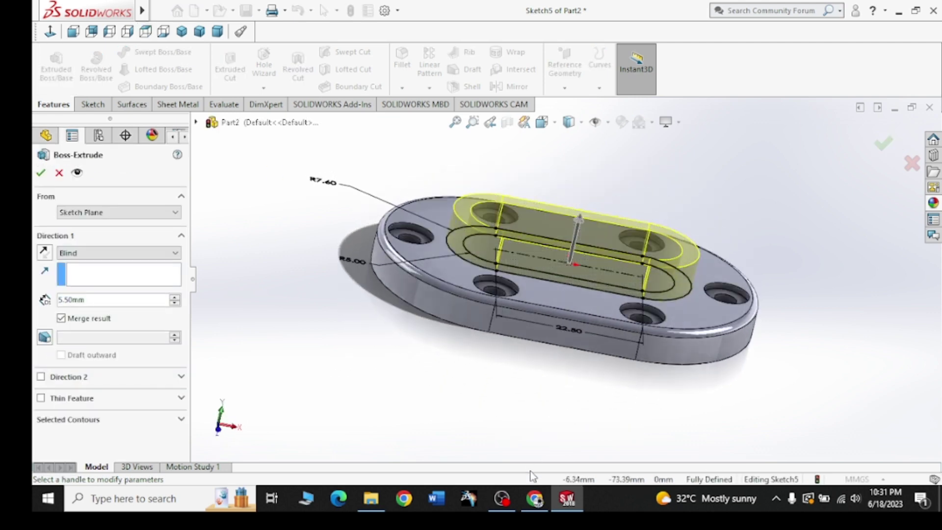
# - Give Boss-Extrude2 a blind depth of 11.5 mm, checked against the drawing, and confirm it
pyautogui.click(535, 498)
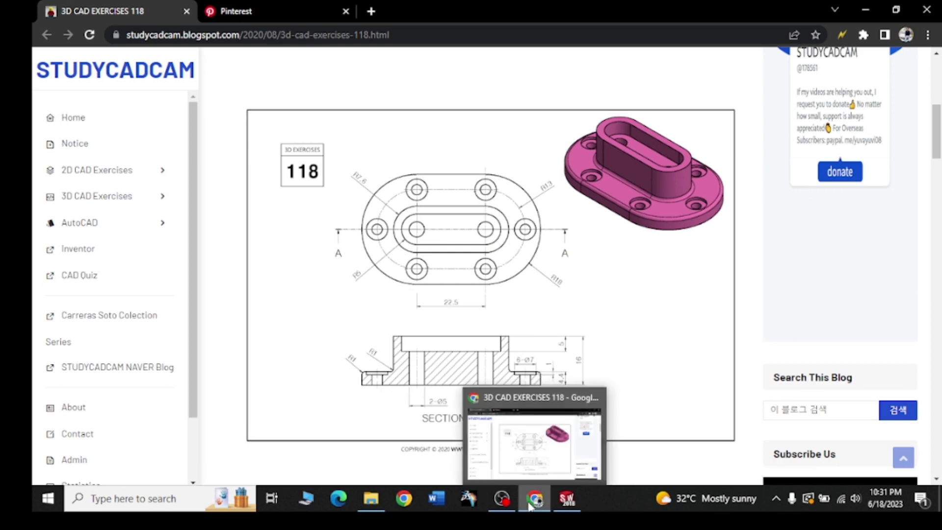
pyautogui.moveTo(535, 498)
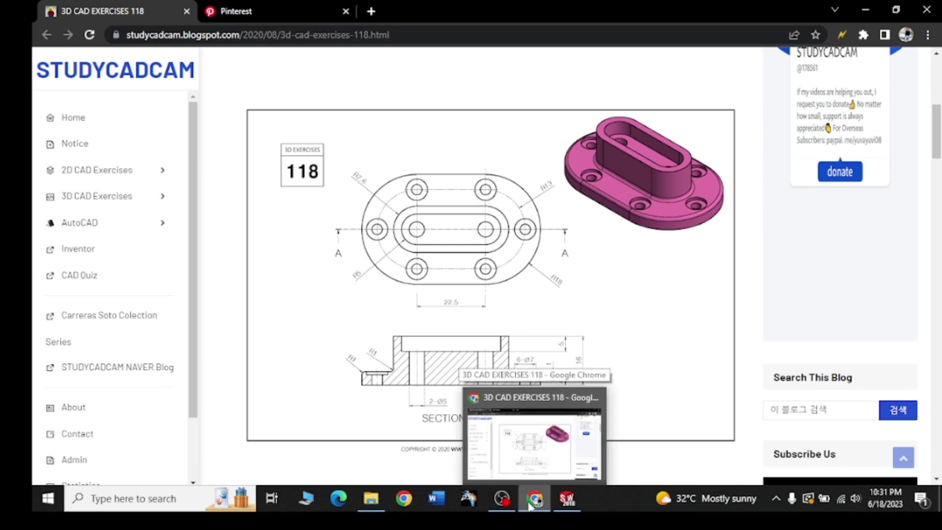
pyautogui.click(530, 505)
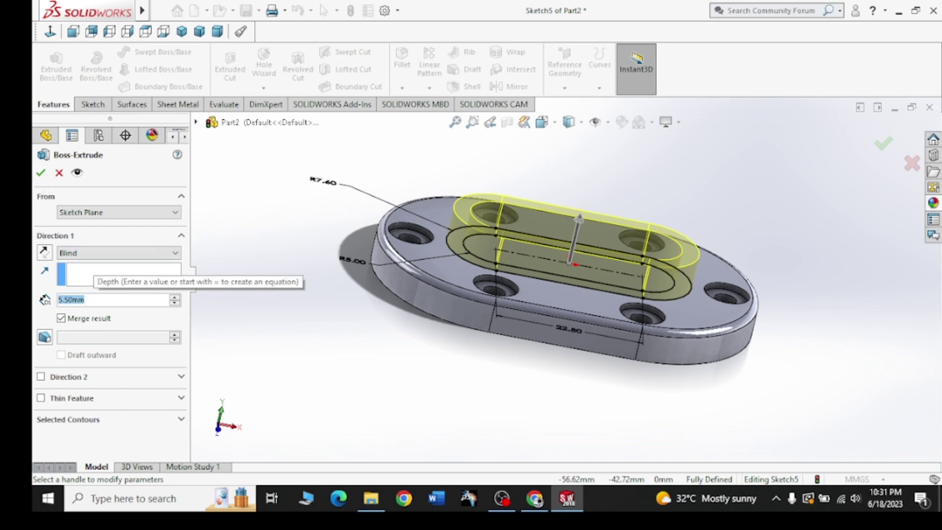
pyautogui.write('11.5')
pyautogui.press('Return')
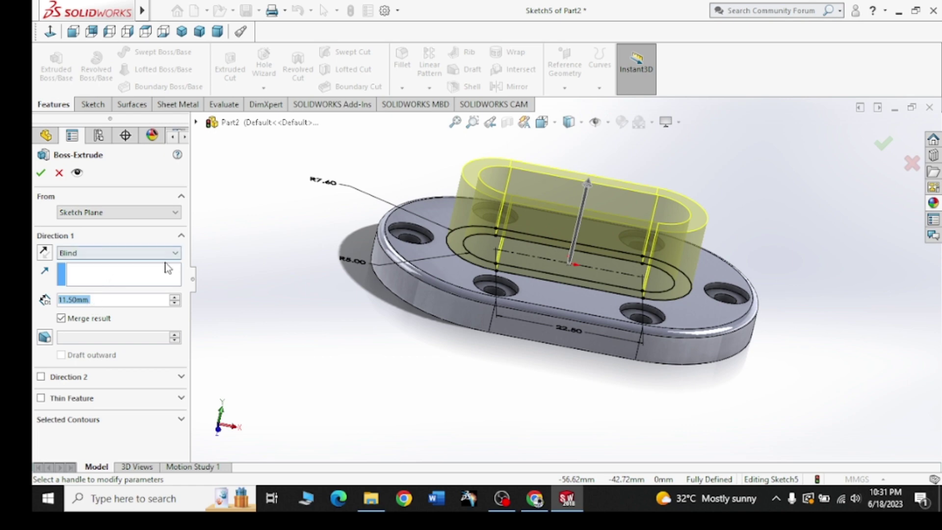
pyautogui.moveTo(290, 257); pyautogui.dragTo(345, 254, button='middle')
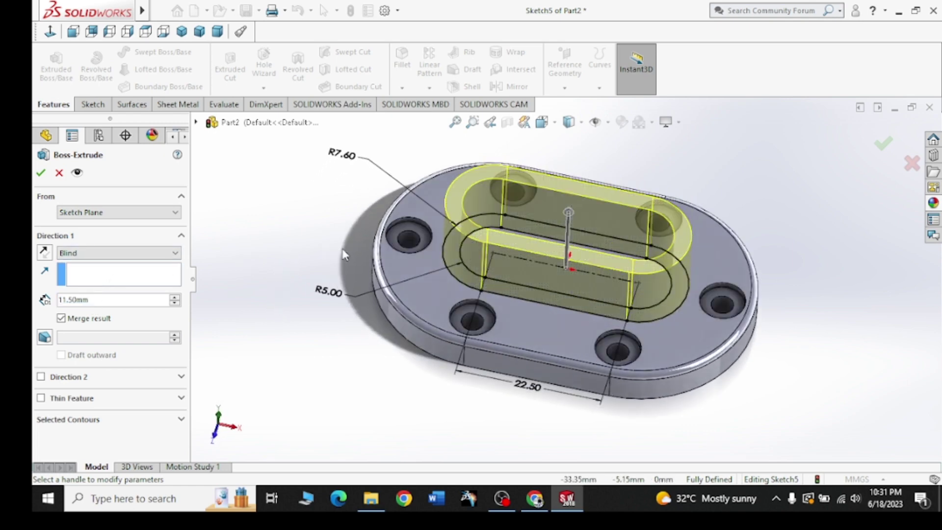
pyautogui.click(41, 174)
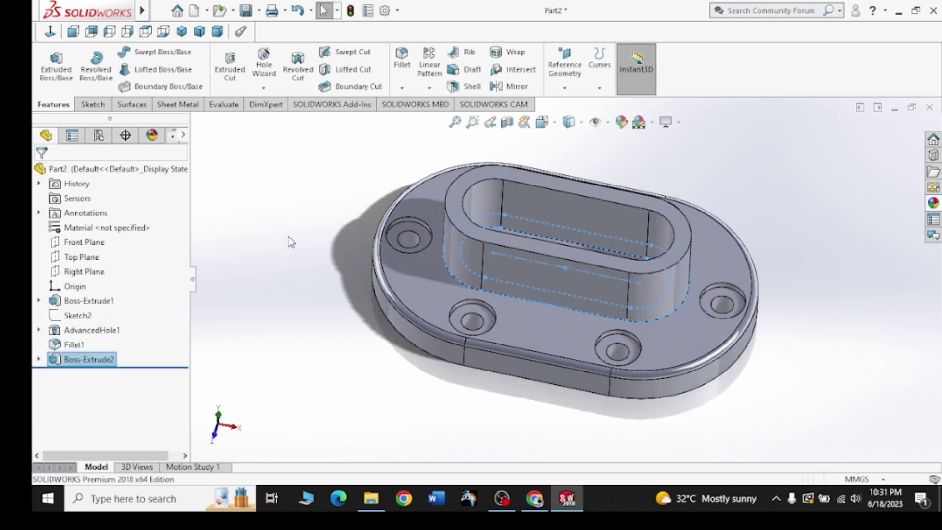
# - Sketch on the boss face and convert the four slot edges into the sketch
pyautogui.click(90, 104)
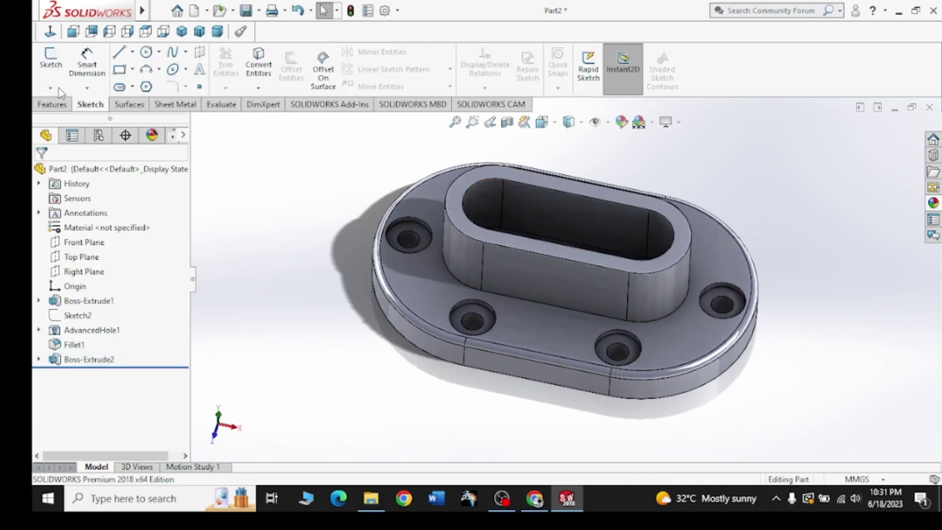
pyautogui.click(51, 63)
pyautogui.click(450, 192)
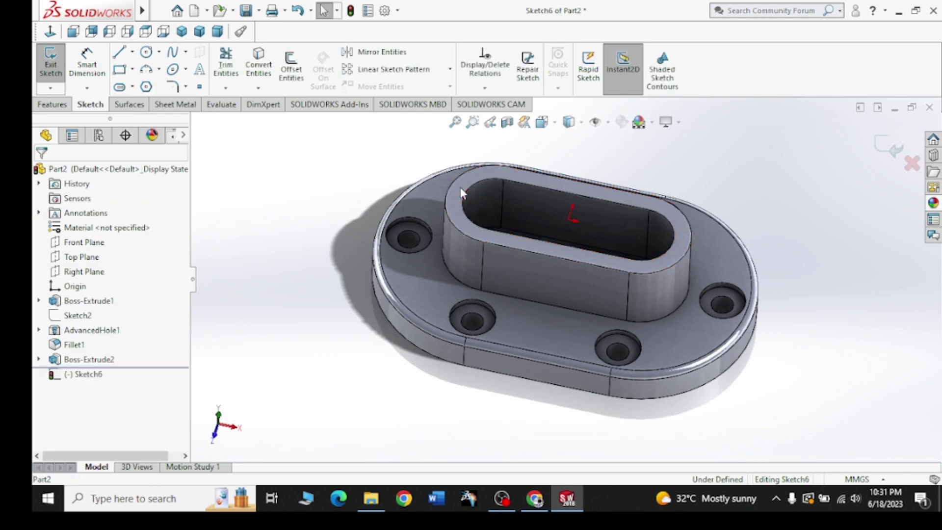
pyautogui.click(259, 64)
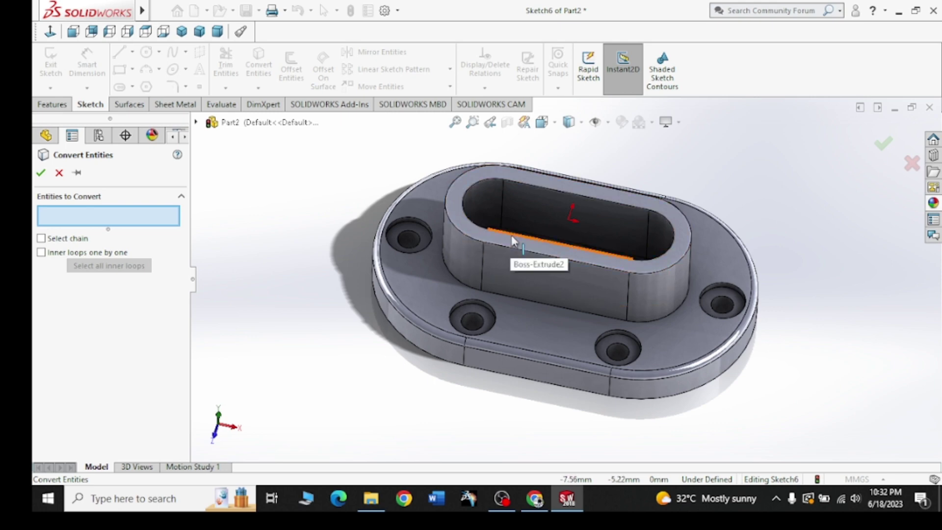
pyautogui.moveTo(514, 231)
pyautogui.mouseDown(button='middle')
pyautogui.moveTo(503, 272)
pyautogui.moveTo(459, 198)
pyautogui.mouseUp(button='middle')
pyautogui.click(460, 200)
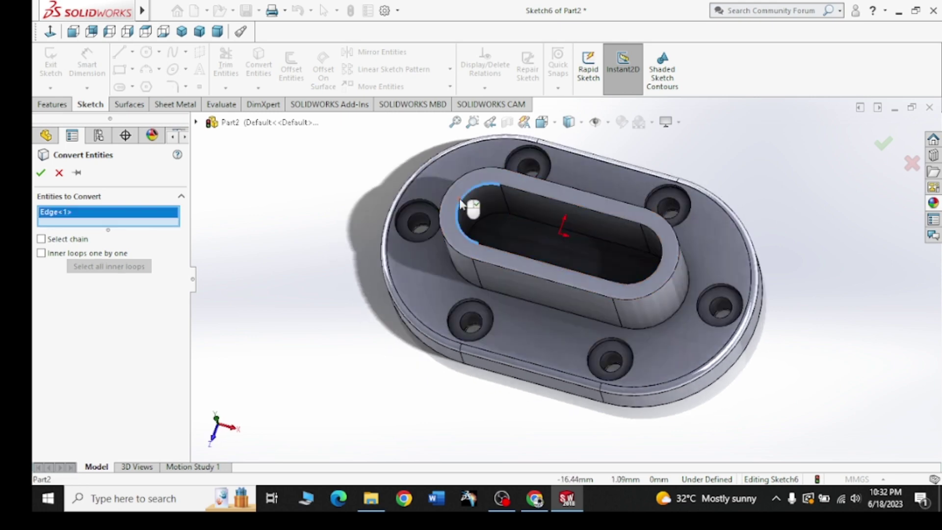
pyautogui.click(660, 251)
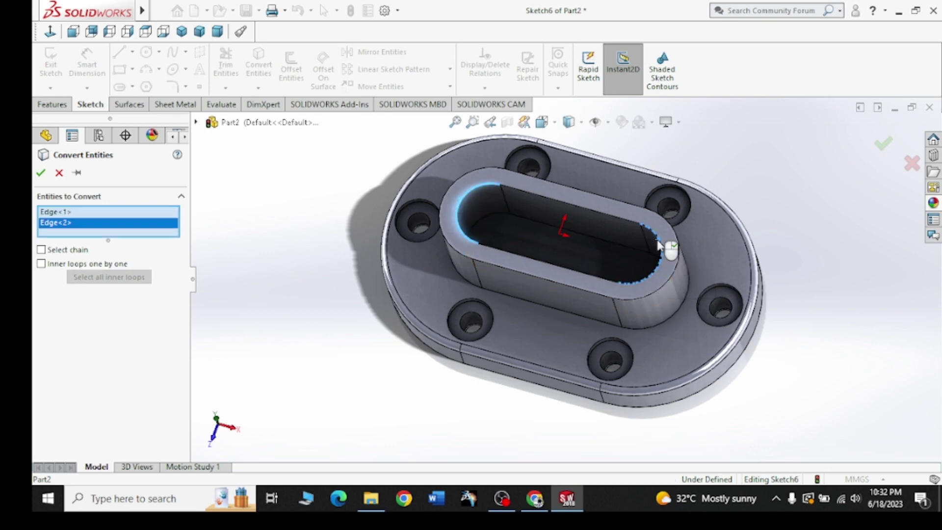
pyautogui.click(627, 231)
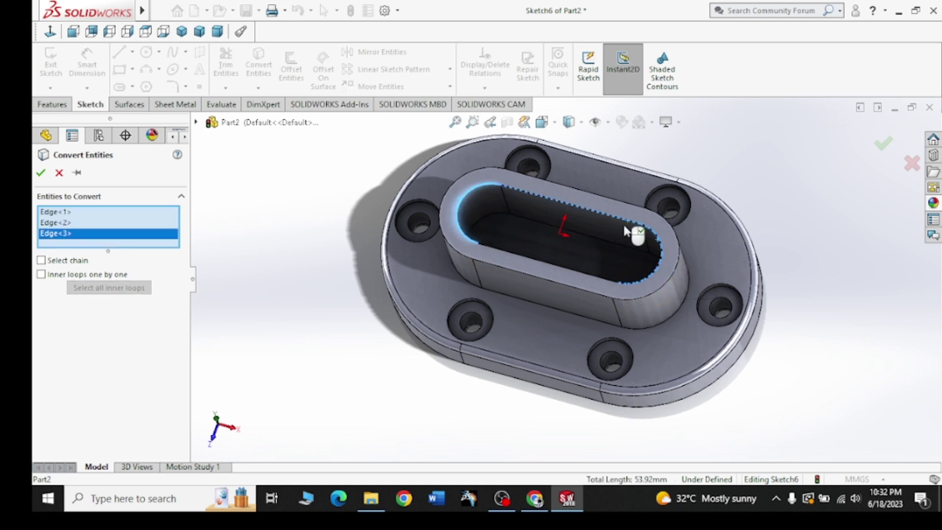
pyautogui.click(582, 275)
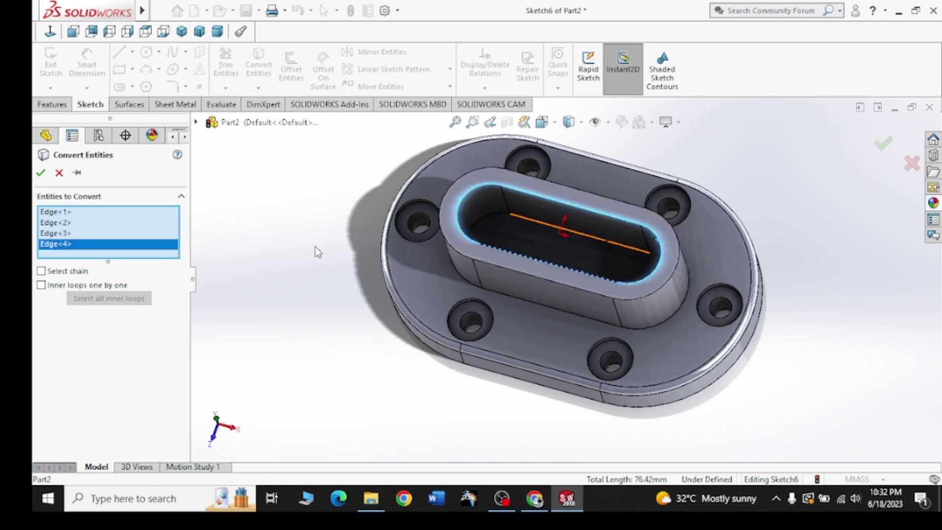
pyautogui.click(40, 173)
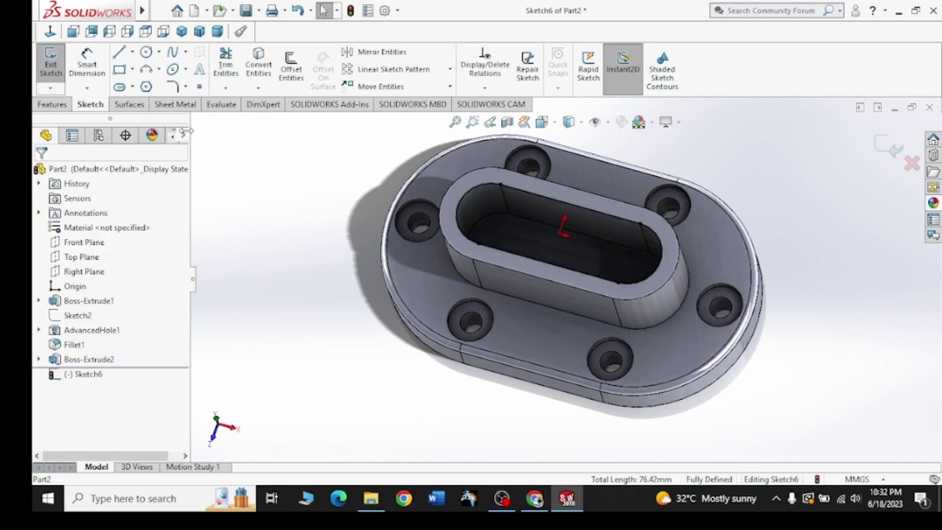
# - Try an Extruded Cut on the slot outline, then cancel it
pyautogui.click(53, 105)
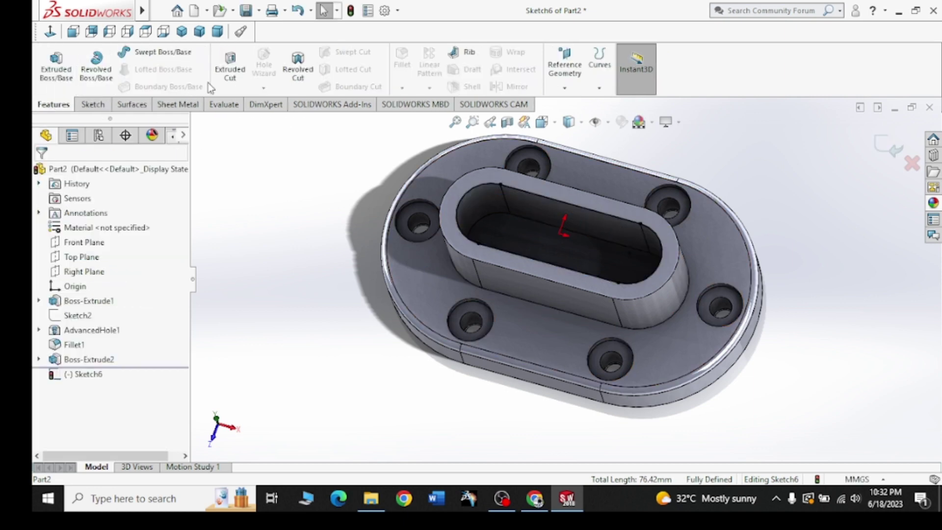
pyautogui.click(234, 76)
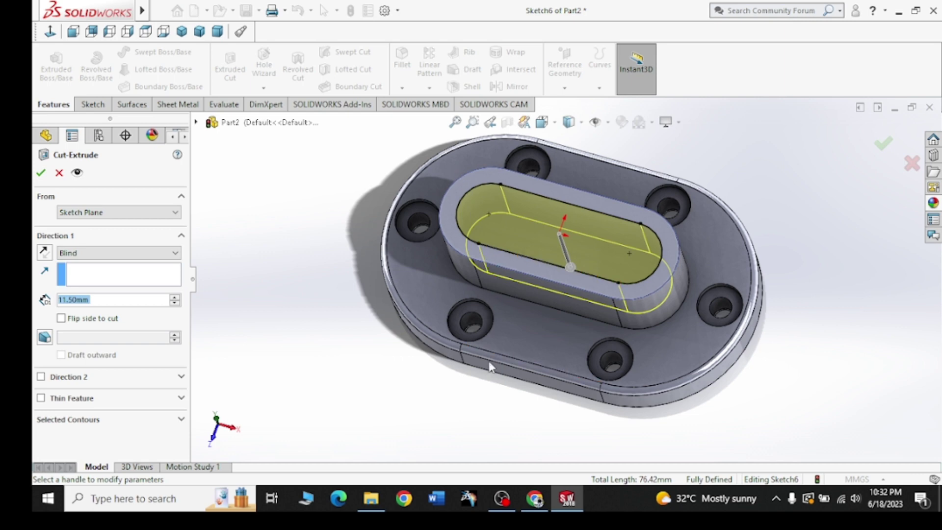
pyautogui.click(40, 173)
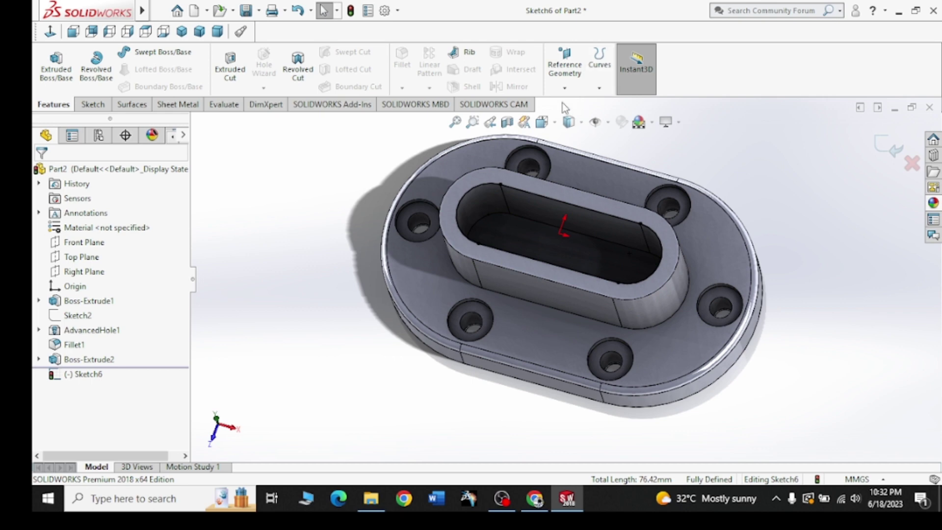
pyautogui.click(565, 89)
# - Create Plane1 coincident with the flange's top face
pyautogui.click(896, 149)
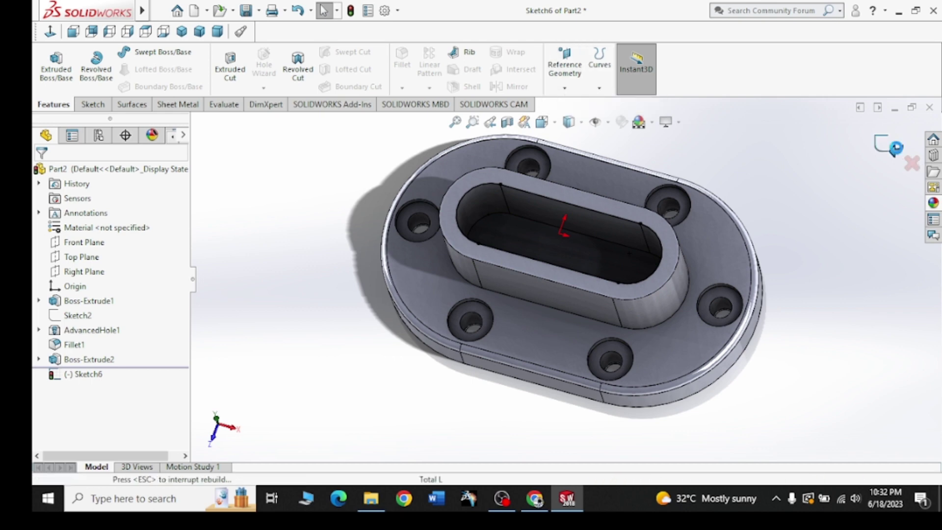
pyautogui.click(565, 89)
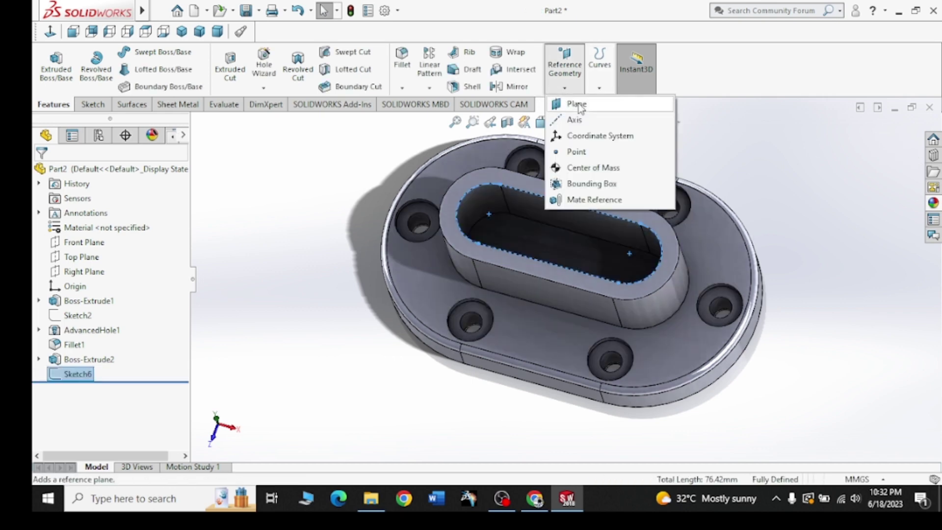
pyautogui.click(678, 337)
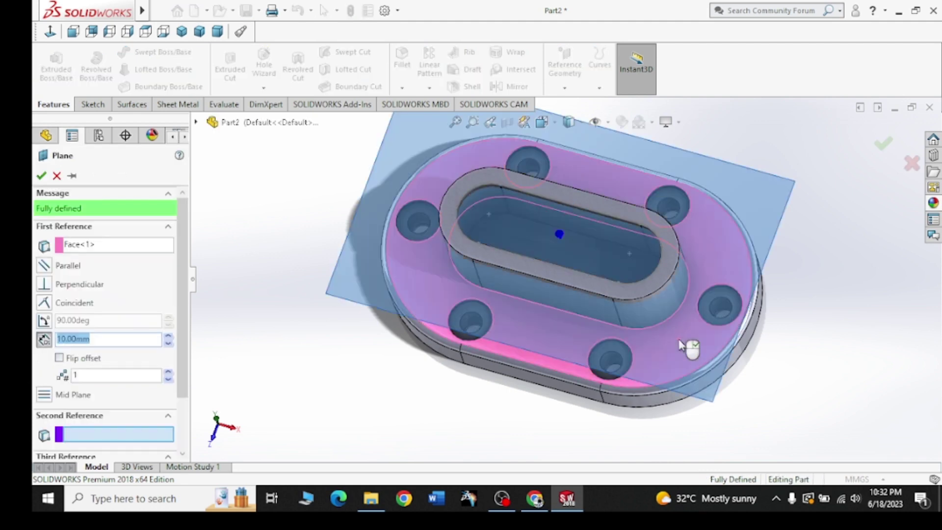
pyautogui.click(43, 305)
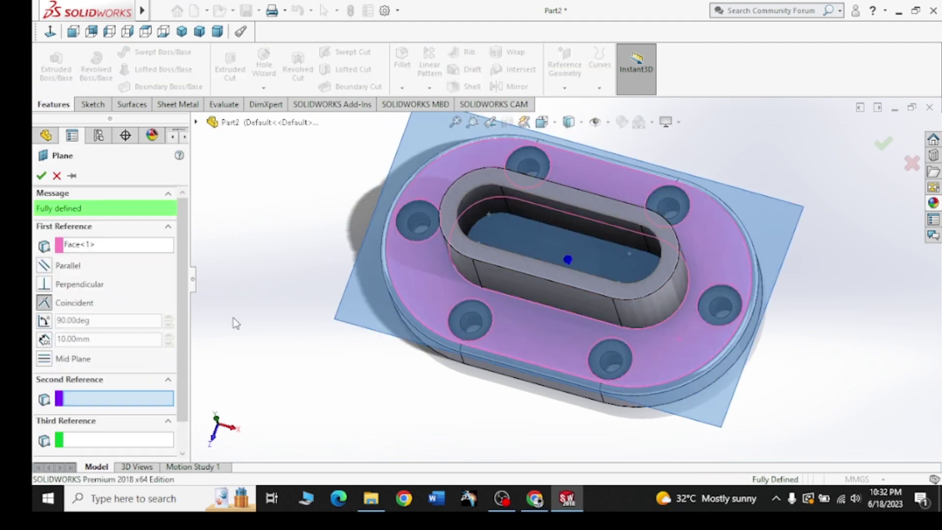
pyautogui.moveTo(232, 315); pyautogui.dragTo(242, 242, button='middle')
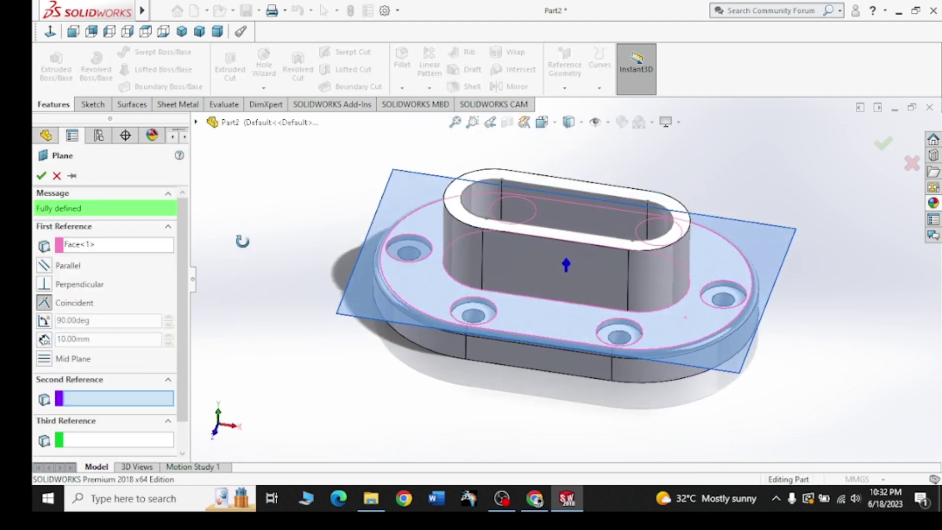
pyautogui.click(42, 176)
# - Sketch on Plane1 and convert the slot's two straight edges and two end arcs
pyautogui.click(357, 310)
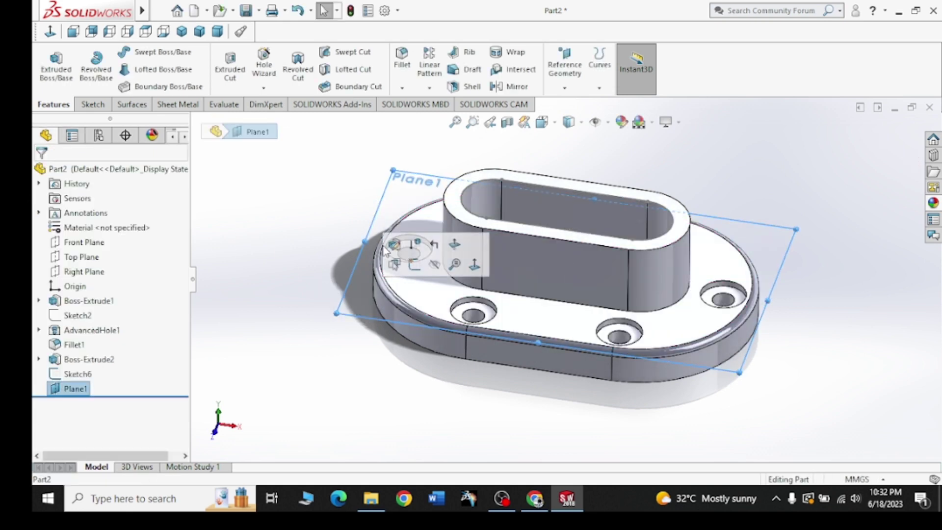
pyautogui.click(412, 267)
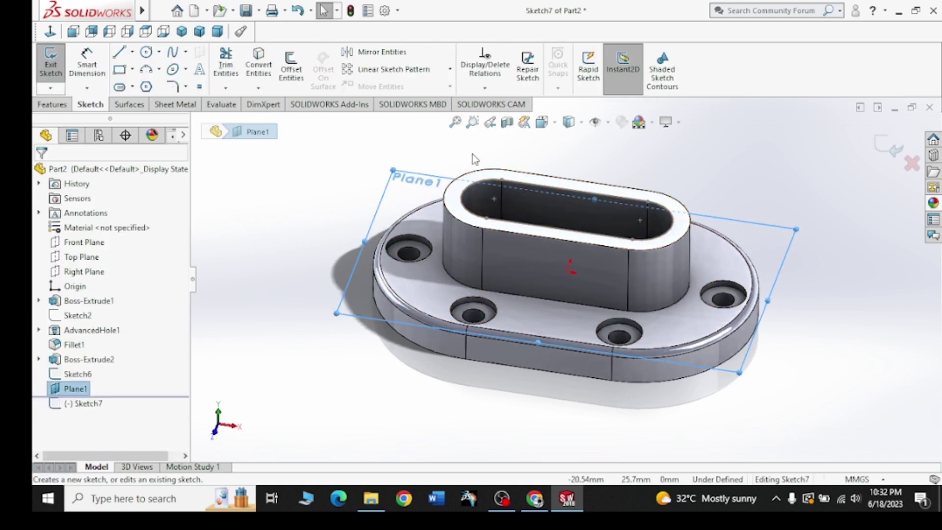
pyautogui.moveTo(473, 157); pyautogui.dragTo(453, 218, button='middle')
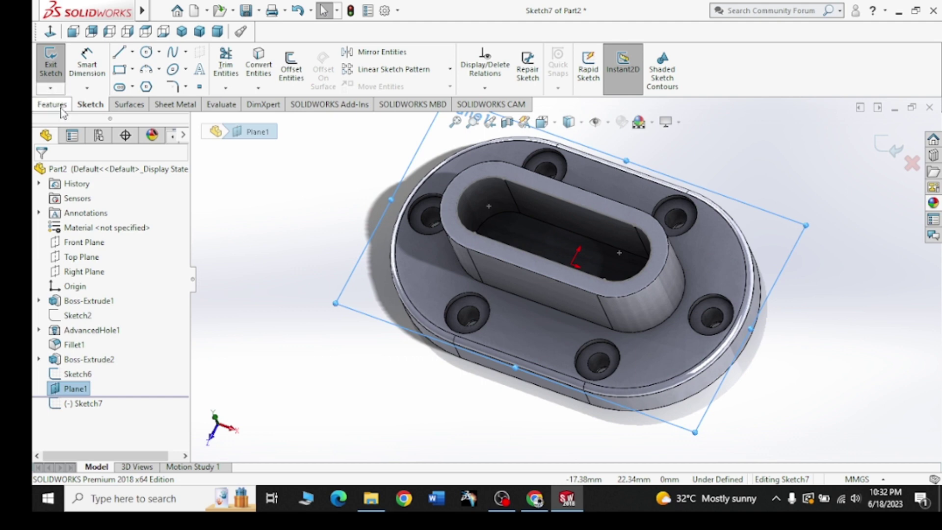
pyautogui.click(61, 106)
pyautogui.click(86, 105)
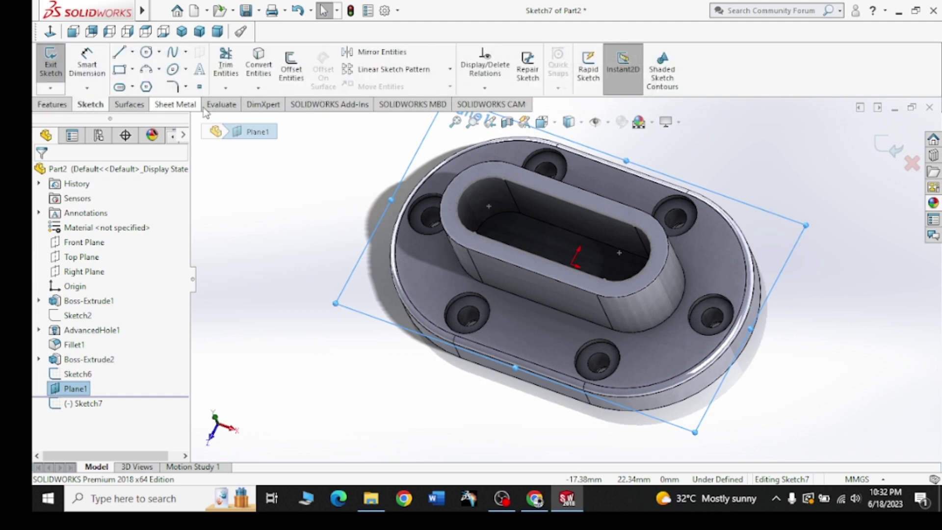
pyautogui.click(261, 68)
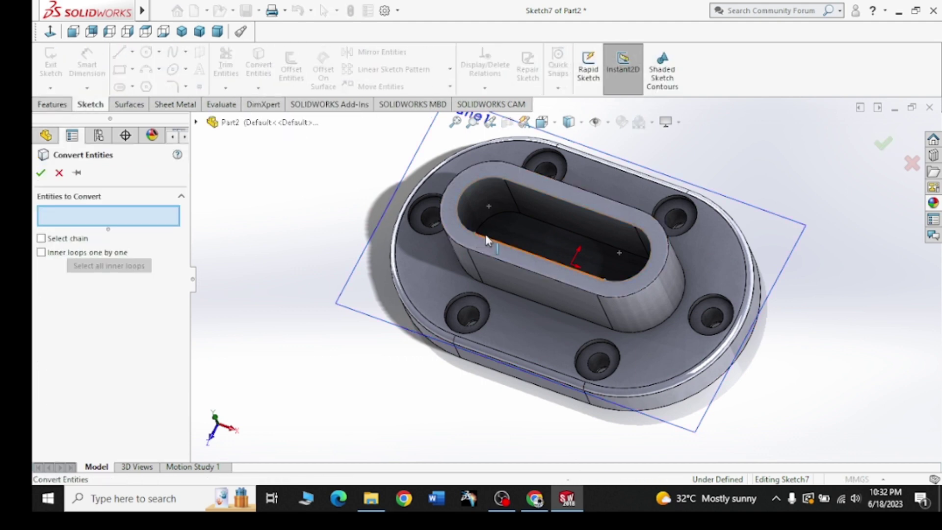
pyautogui.click(492, 243)
pyautogui.click(469, 230)
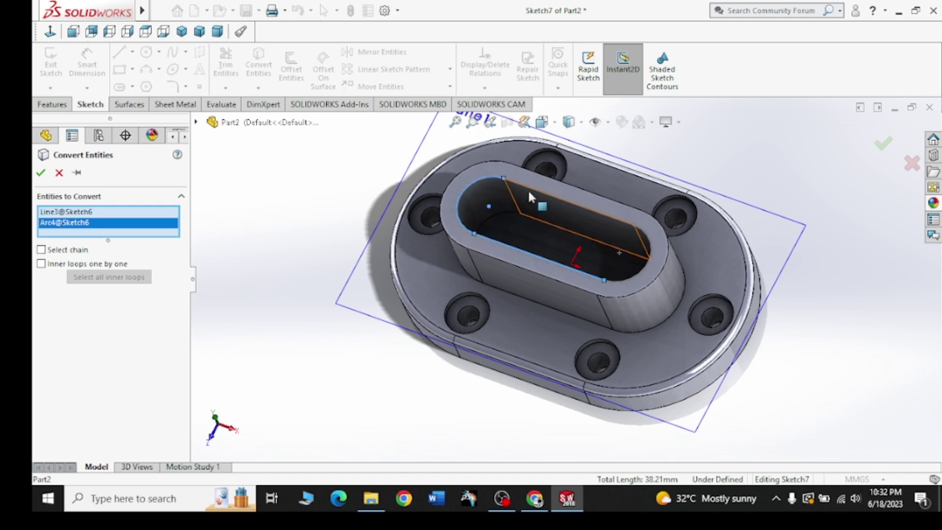
pyautogui.click(539, 196)
pyautogui.click(651, 259)
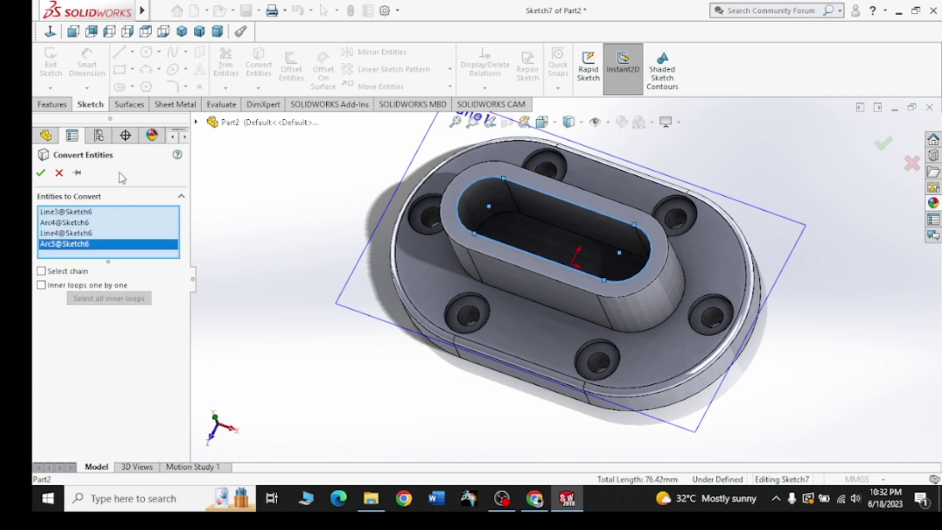
pyautogui.click(41, 176)
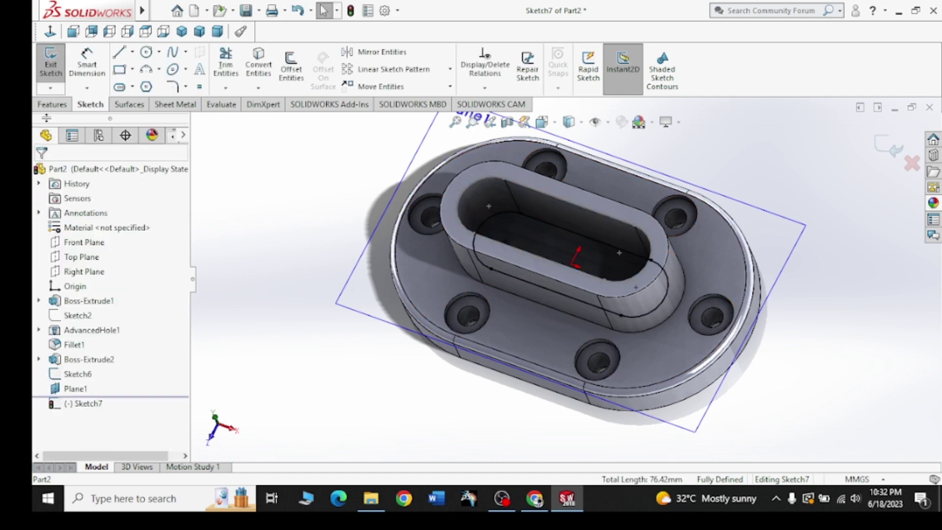
pyautogui.click(49, 106)
pyautogui.click(56, 64)
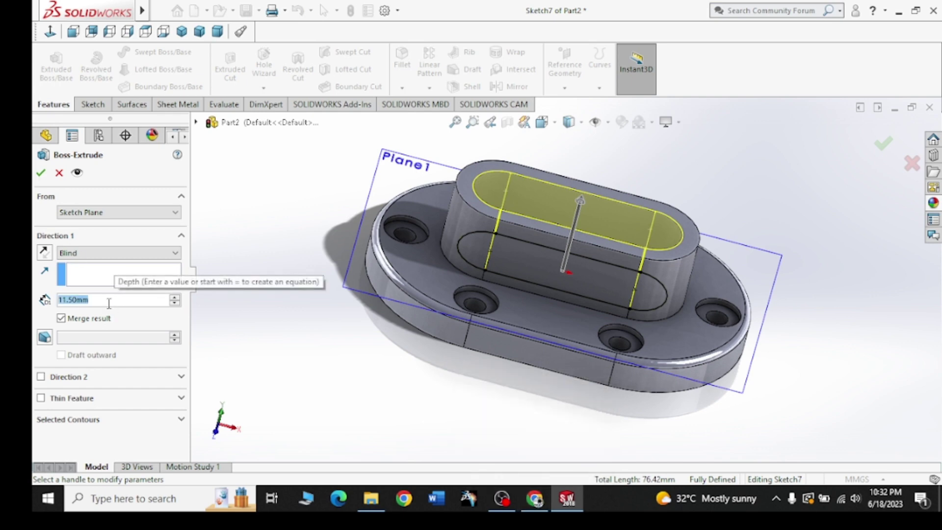
# - Extrude the slot outline 6.5 mm blind as Boss-Extrude3, then view the exercise 118 drawing
pyautogui.write('6.5')
pyautogui.press('Return')
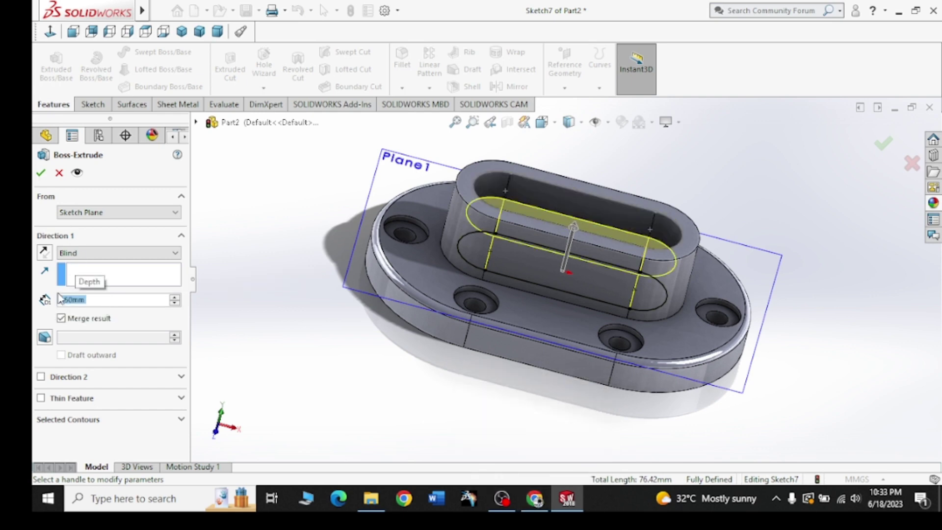
pyautogui.click(42, 174)
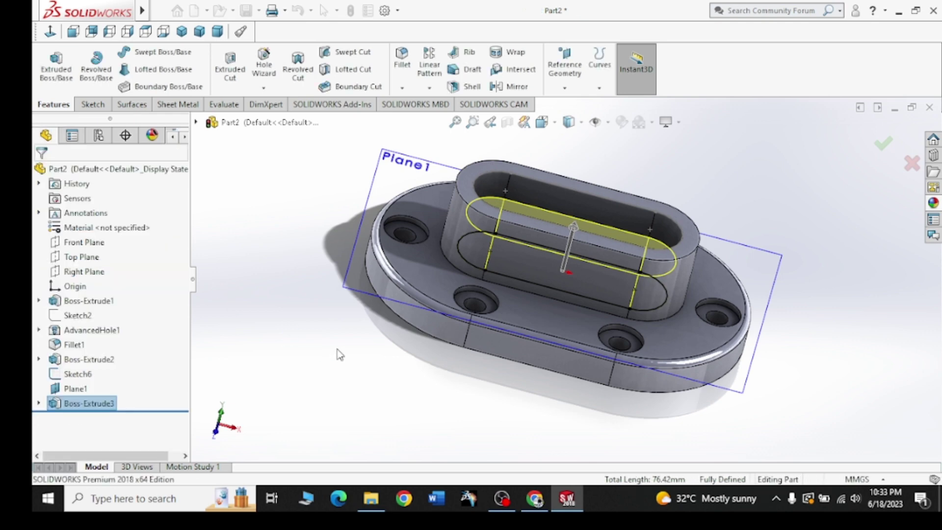
pyautogui.click(528, 505)
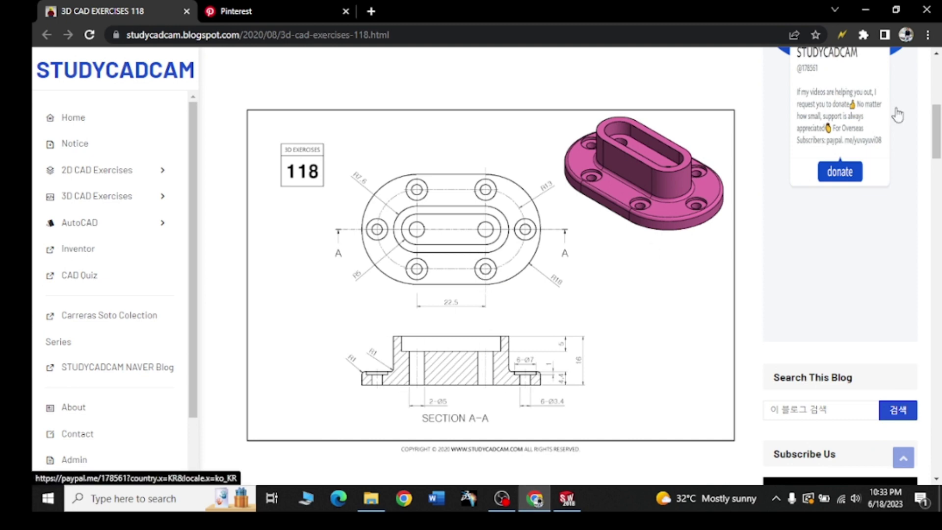
# - Hide Plane1 and round the boss's base edge with a 1 mm fillet
pyautogui.click(865, 10)
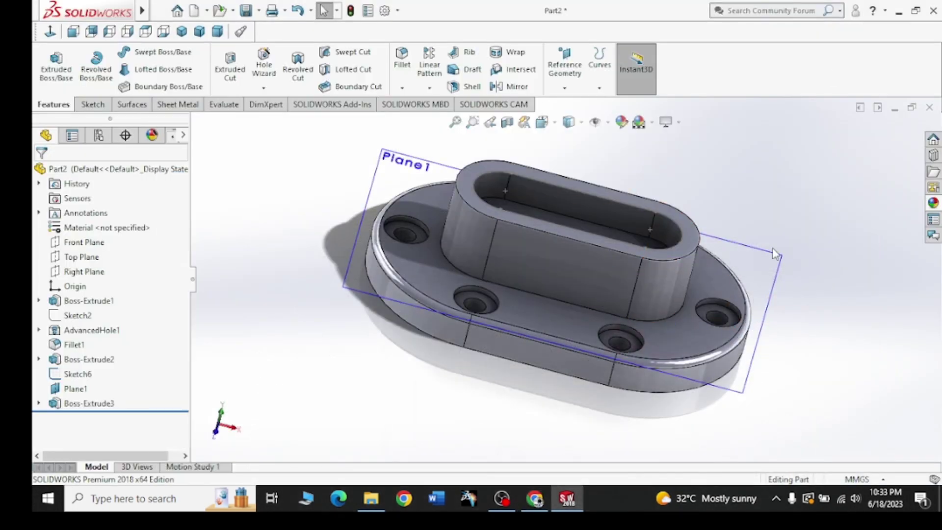
pyautogui.click(773, 262)
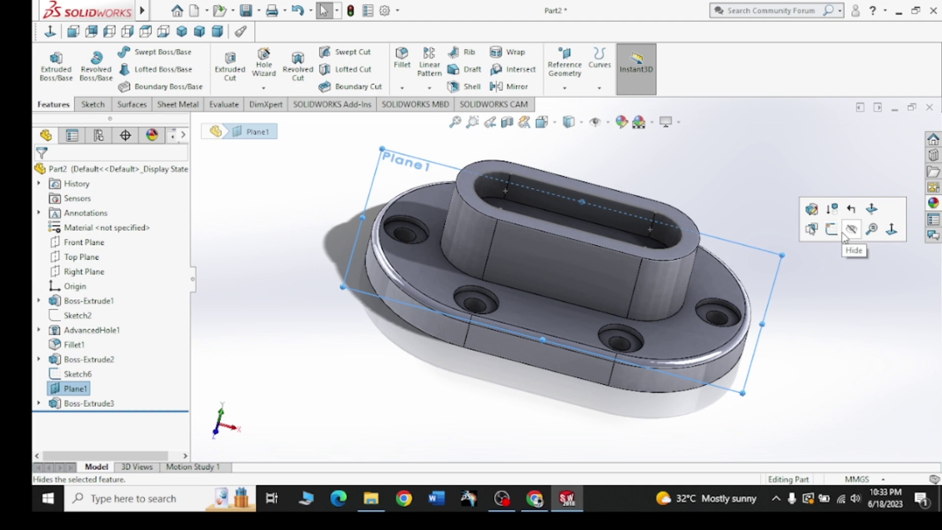
pyautogui.press('Escape')
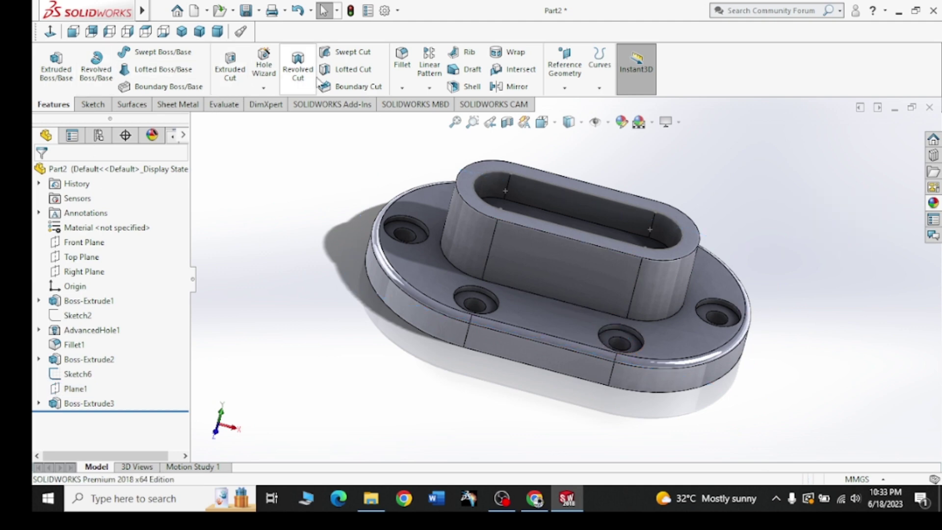
pyautogui.click(402, 61)
pyautogui.click(525, 288)
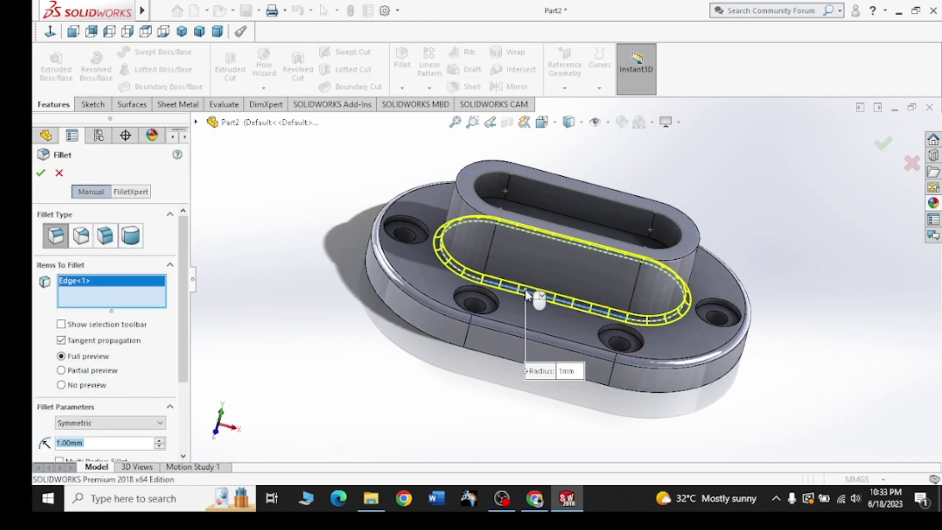
pyautogui.click(41, 173)
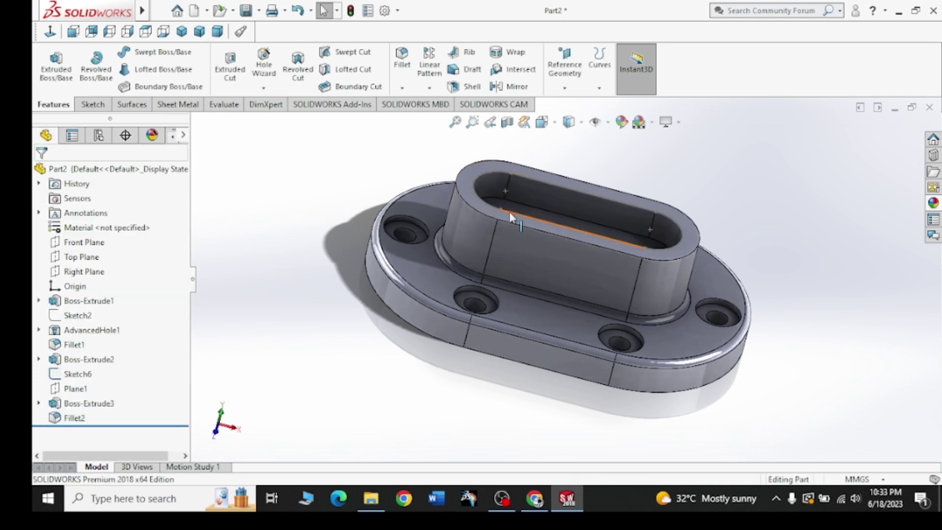
# - Hide Sketch6 and start a sketch on the slot floor, viewed normal to it
pyautogui.click(518, 220)
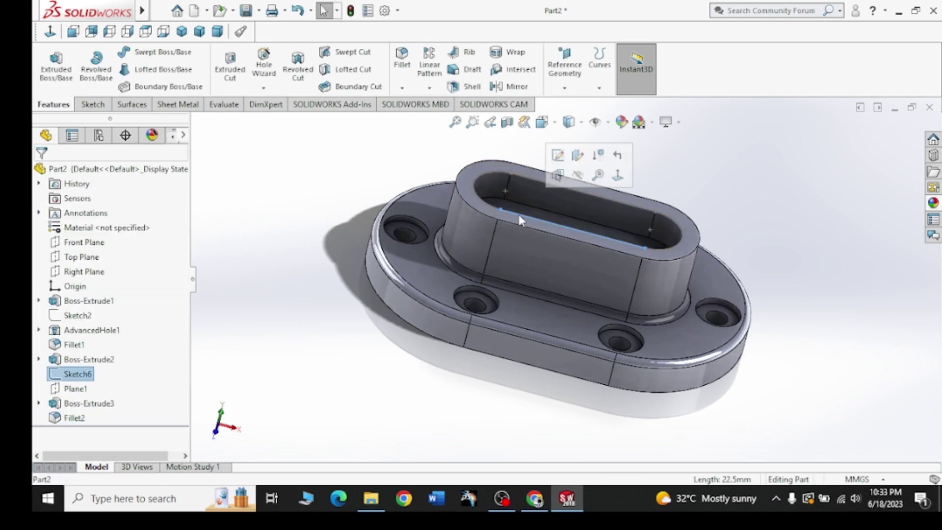
pyautogui.rightClick(70, 377)
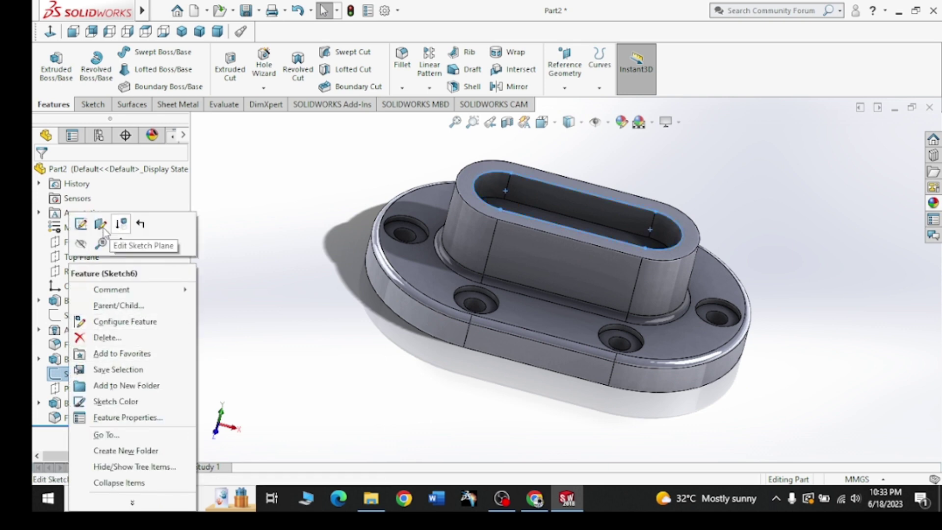
pyautogui.click(249, 199)
pyautogui.moveTo(281, 235); pyautogui.dragTo(522, 213, button='middle')
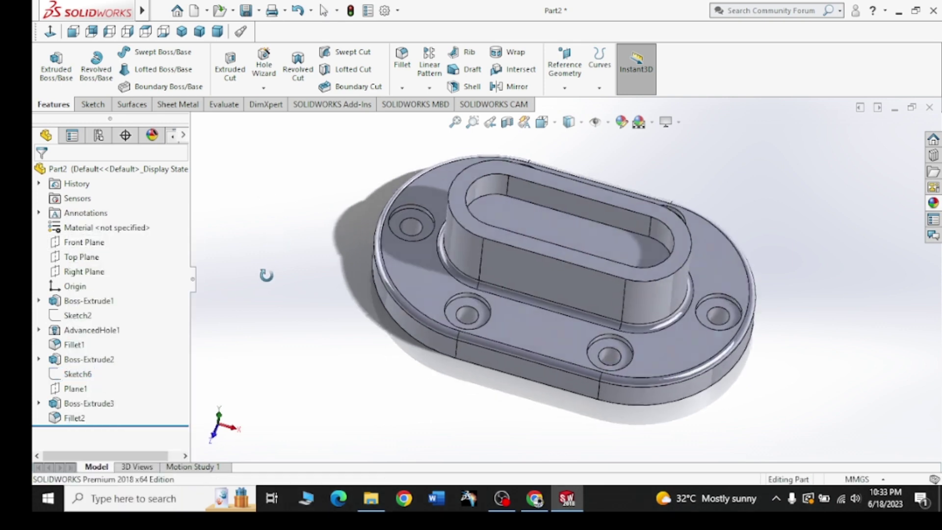
pyautogui.click(523, 214)
pyautogui.click(583, 176)
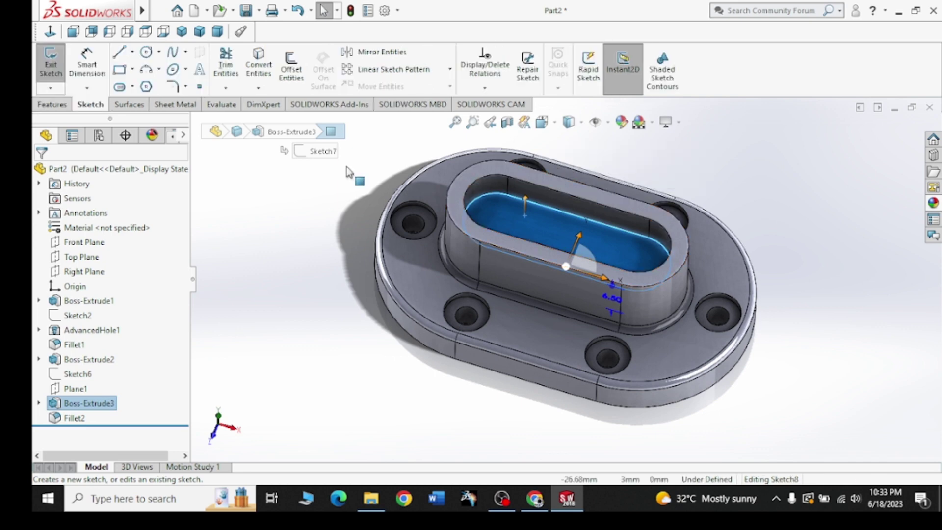
pyautogui.click(57, 36)
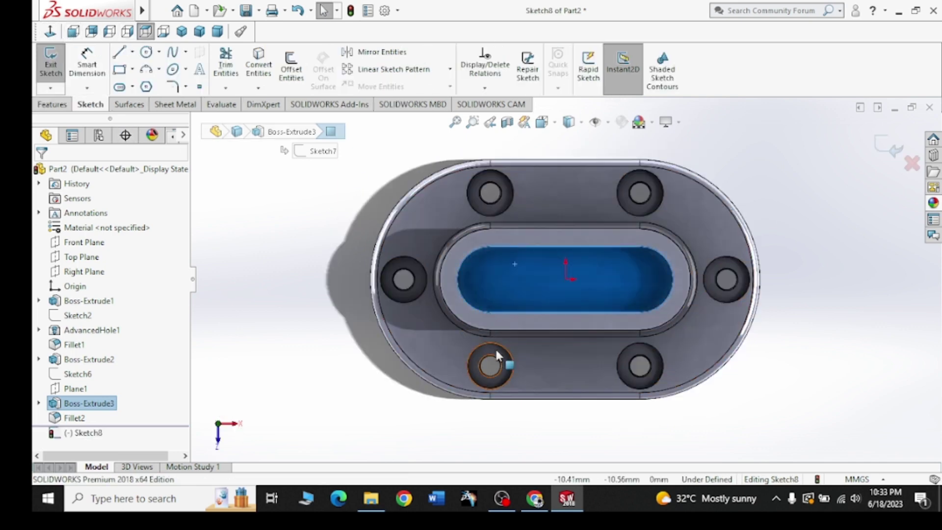
pyautogui.click(534, 498)
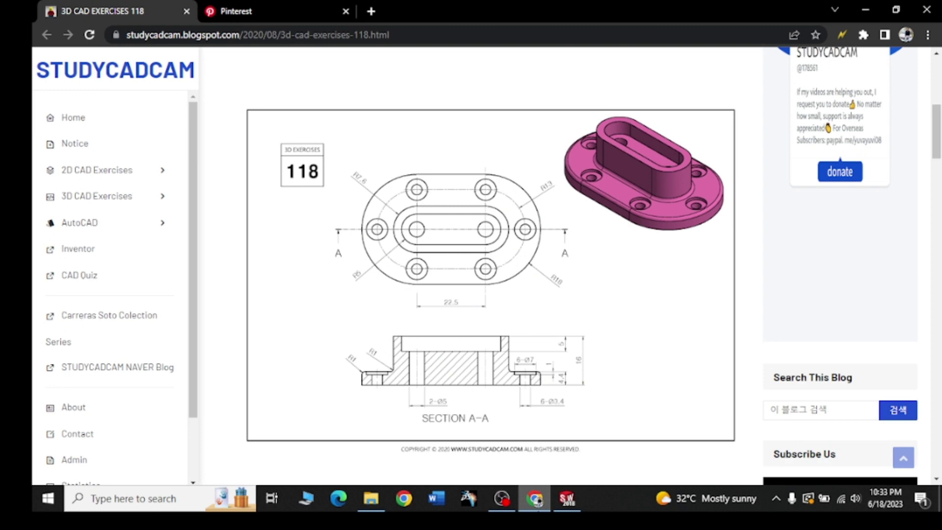
pyautogui.click(567, 498)
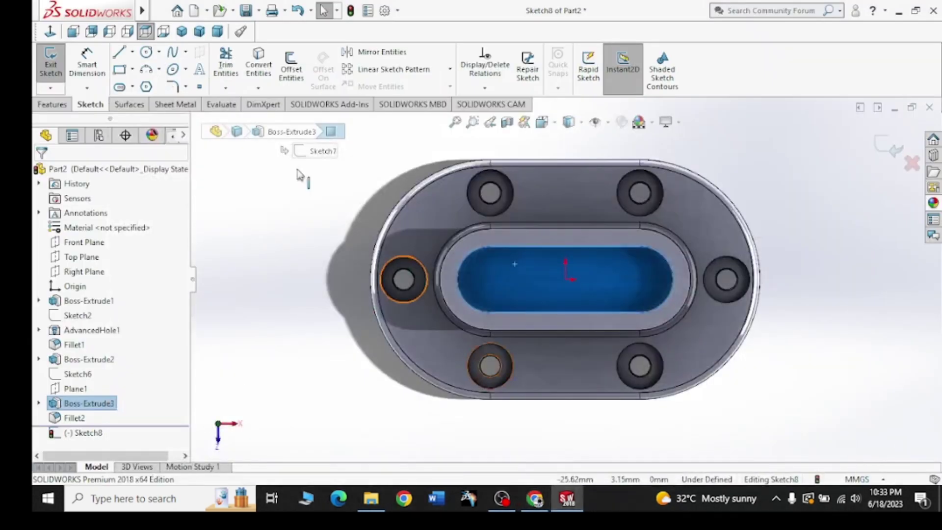
# - Draw a horizontal midpoint line centred on the origin across the slot
pyautogui.click(132, 52)
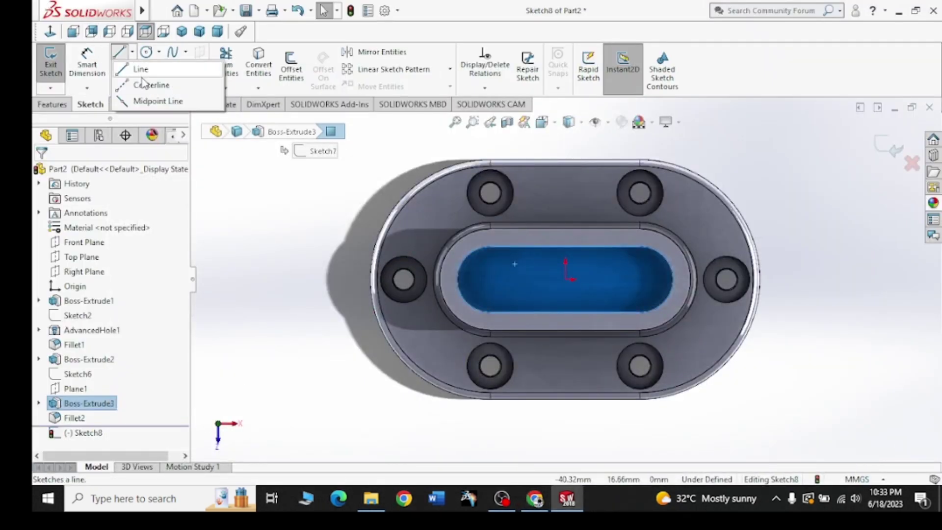
pyautogui.click(148, 98)
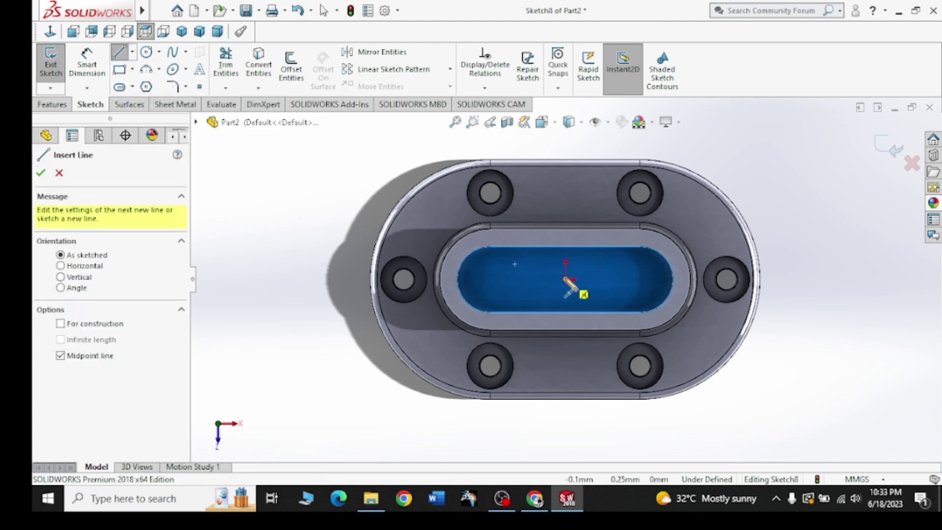
pyautogui.click(566, 279)
pyautogui.click(636, 279)
pyautogui.rightClick(734, 178)
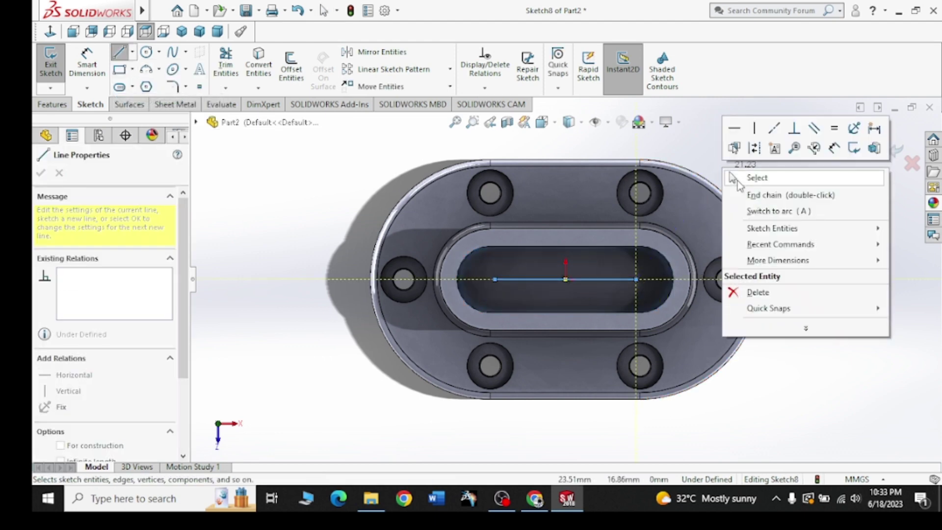
pyautogui.click(756, 177)
# - Dimension the centre line to 22.5 mm and compare with the reference drawing
pyautogui.click(87, 62)
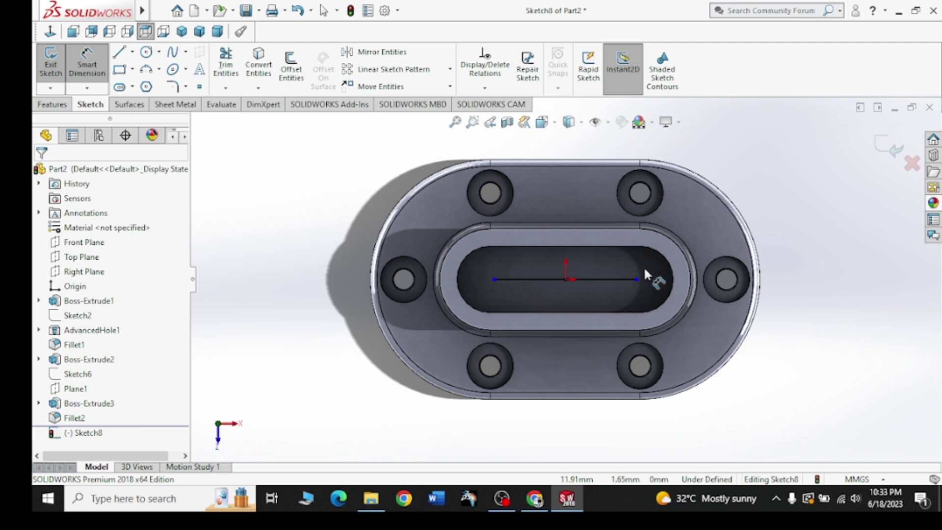
pyautogui.click(618, 280)
pyautogui.click(571, 151)
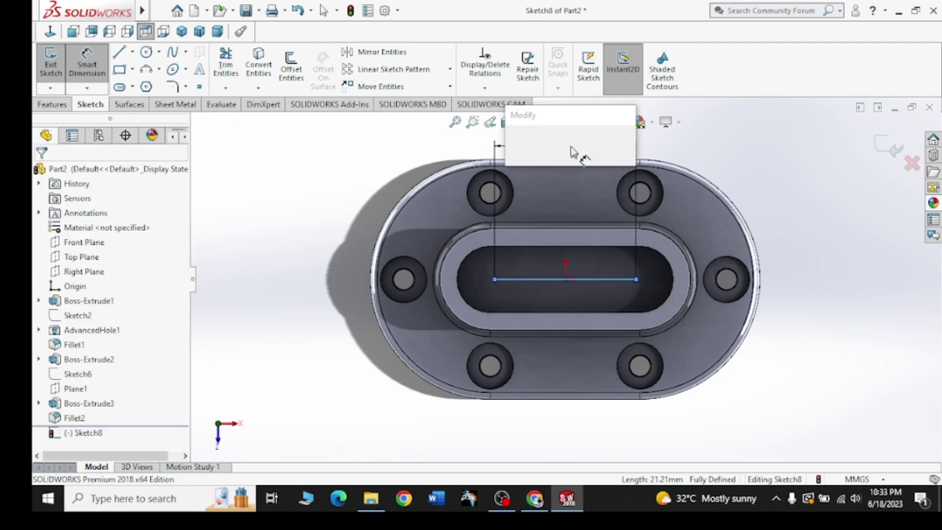
pyautogui.write('22.5')
pyautogui.press('Return')
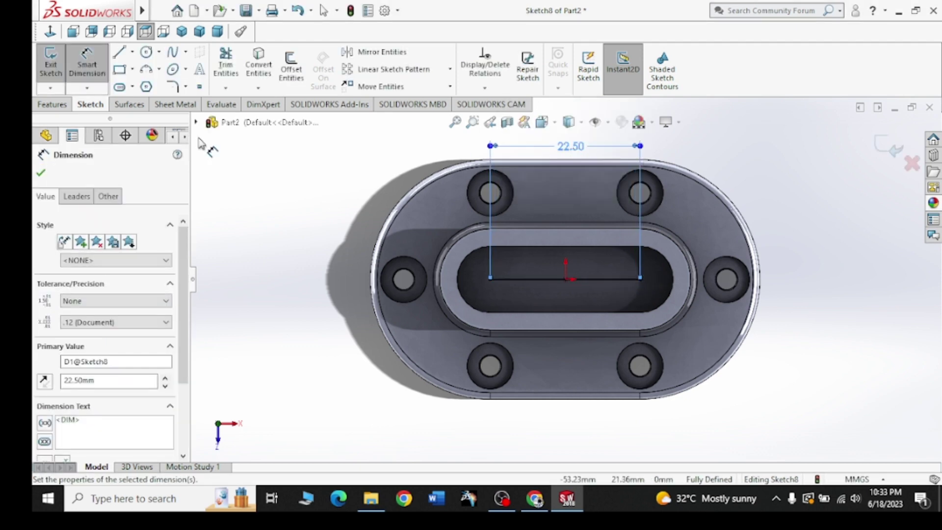
pyautogui.click(39, 175)
pyautogui.click(540, 500)
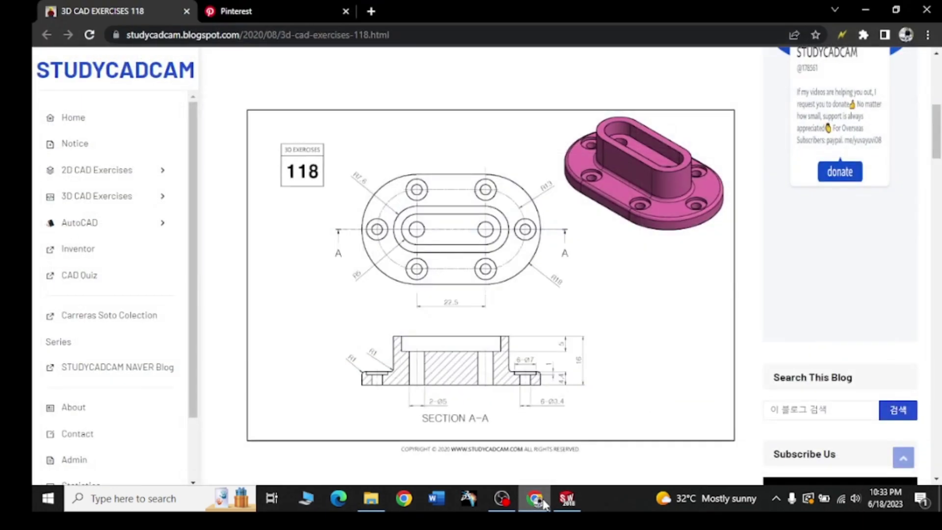
pyautogui.click(567, 498)
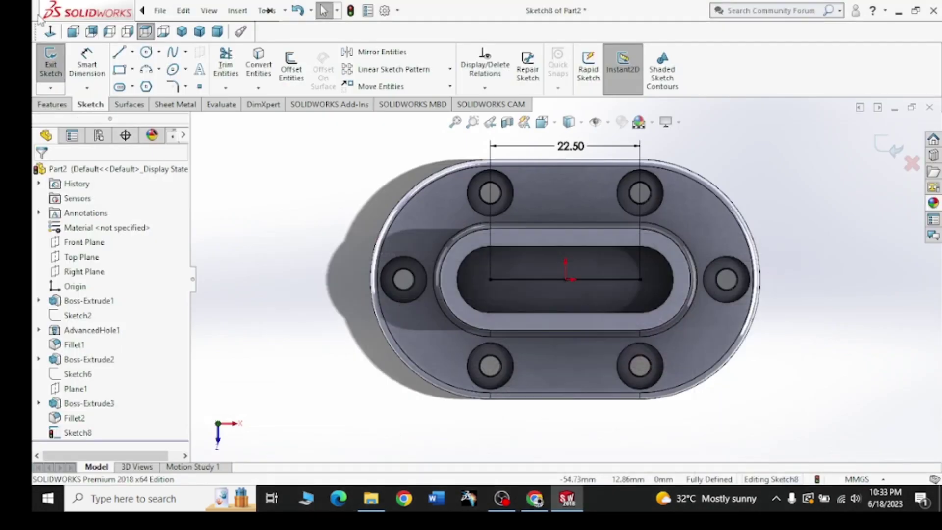
# - Draw circles centred on both ends of the 22.5 mm line
pyautogui.click(145, 51)
pyautogui.click(639, 279)
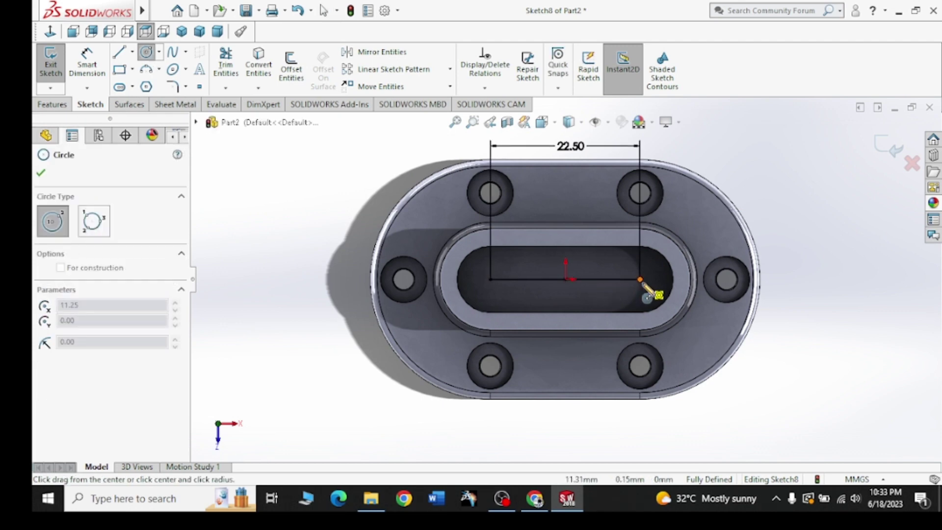
pyautogui.click(653, 292)
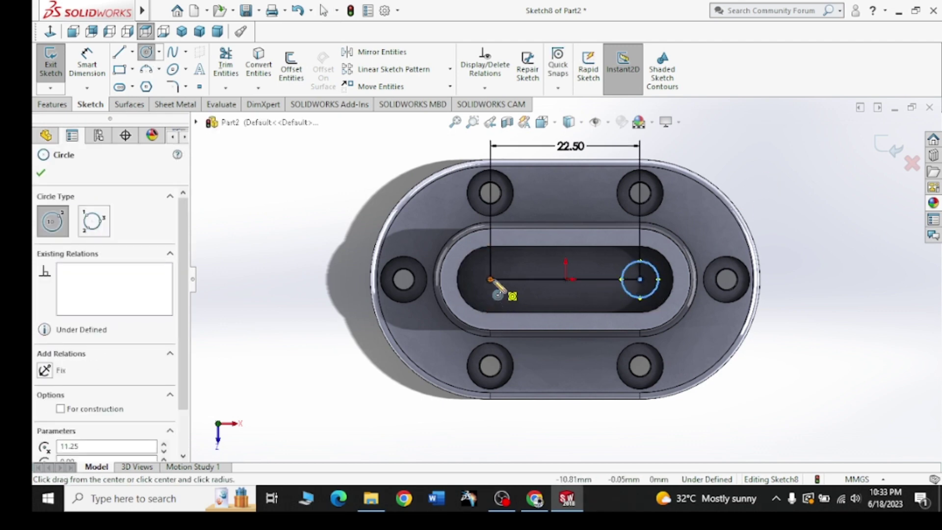
pyautogui.click(490, 279)
pyautogui.click(505, 294)
pyautogui.rightClick(759, 141)
pyautogui.click(780, 152)
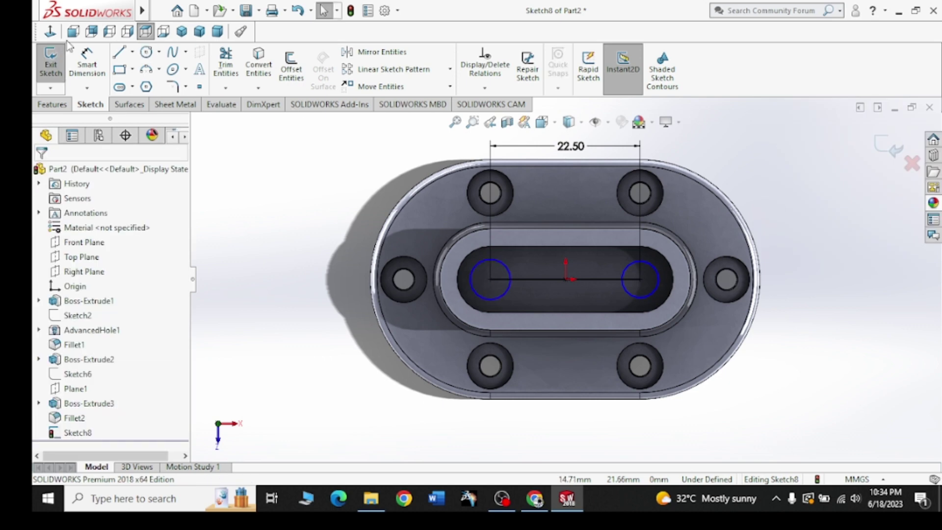
# - Dimension the left circle to Ø5 mm
pyautogui.click(87, 64)
pyautogui.click(483, 269)
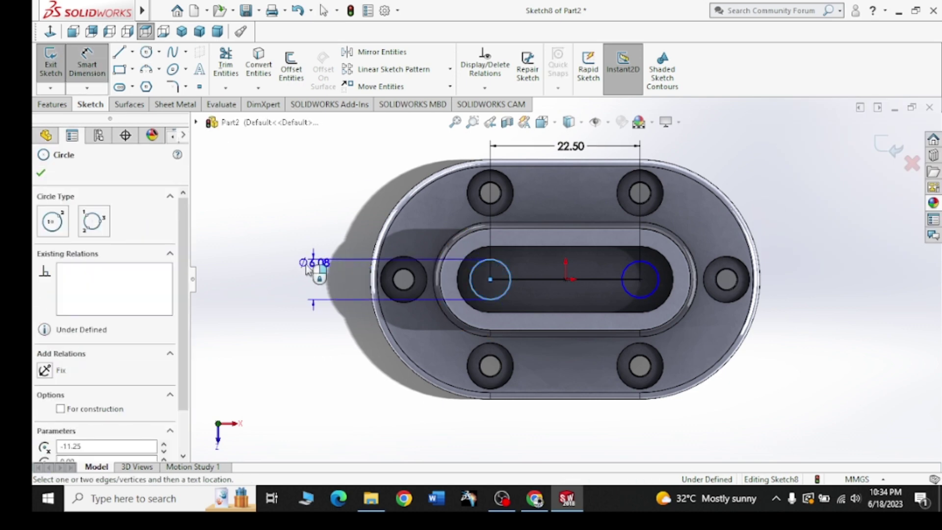
pyautogui.click(314, 270)
pyautogui.write('5')
pyautogui.press('Return')
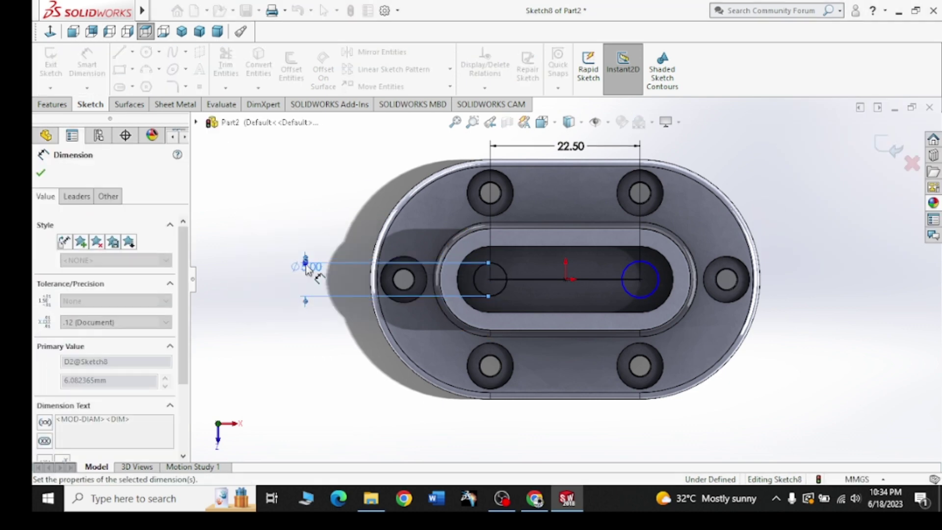
pyautogui.click(42, 174)
pyautogui.press('Escape')
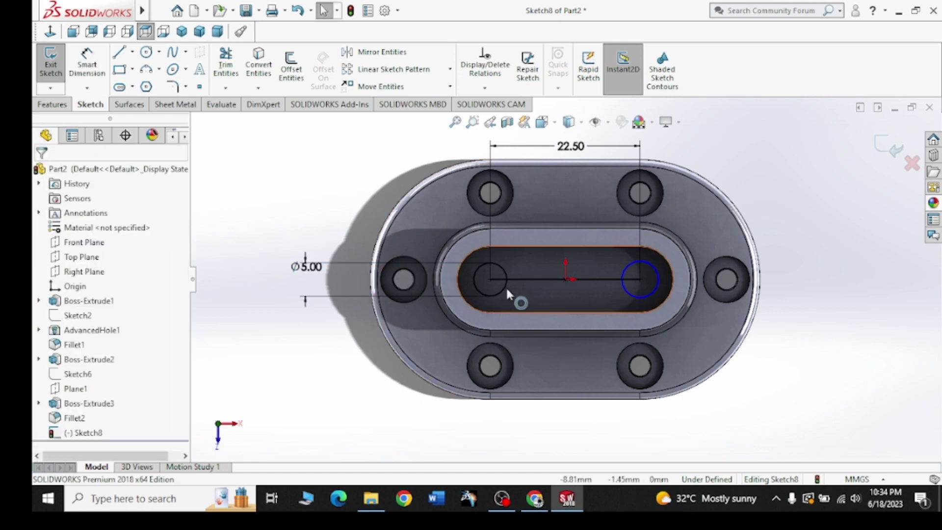
# - Add an Equal relation between the two circles, excluding the stray slot face
pyautogui.click(504, 286)
pyautogui.keyDown('ctrl'); pyautogui.click(623, 286); pyautogui.keyUp('ctrl')
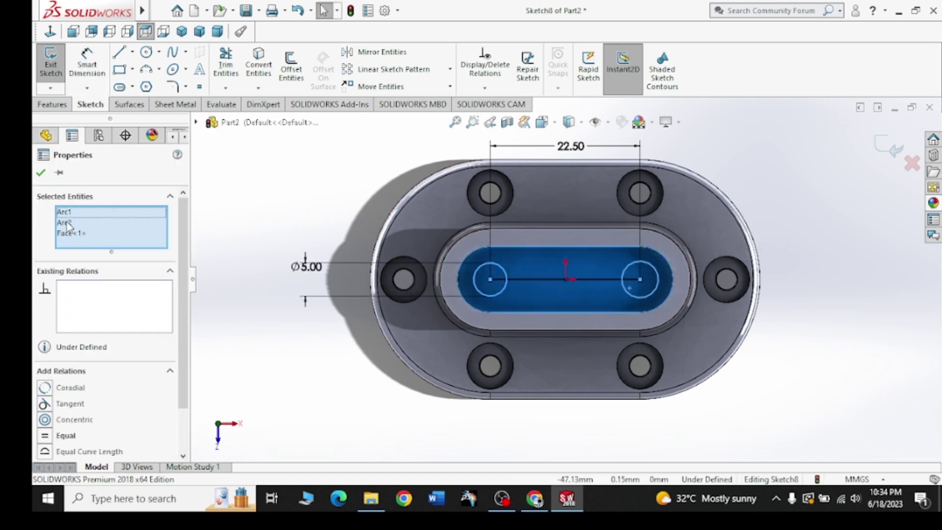
pyautogui.rightClick(74, 237)
pyautogui.click(105, 256)
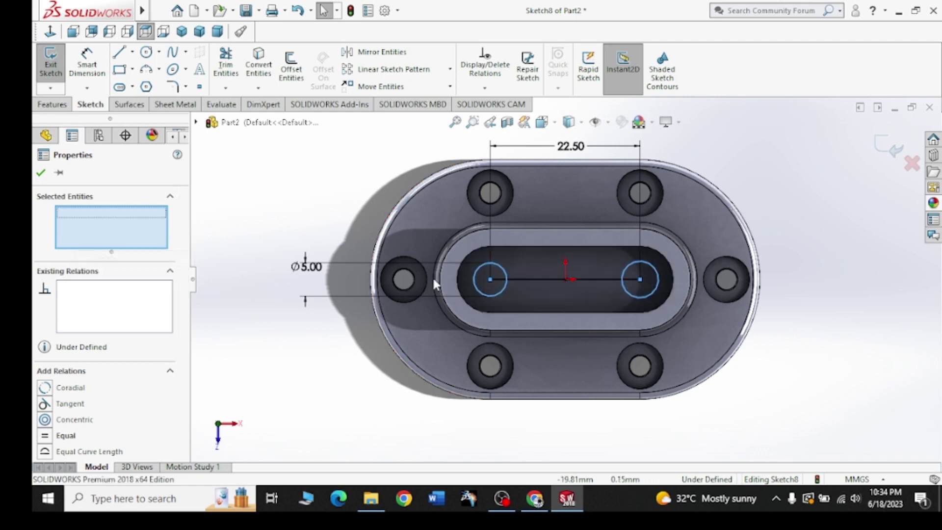
pyautogui.click(47, 434)
pyautogui.click(41, 173)
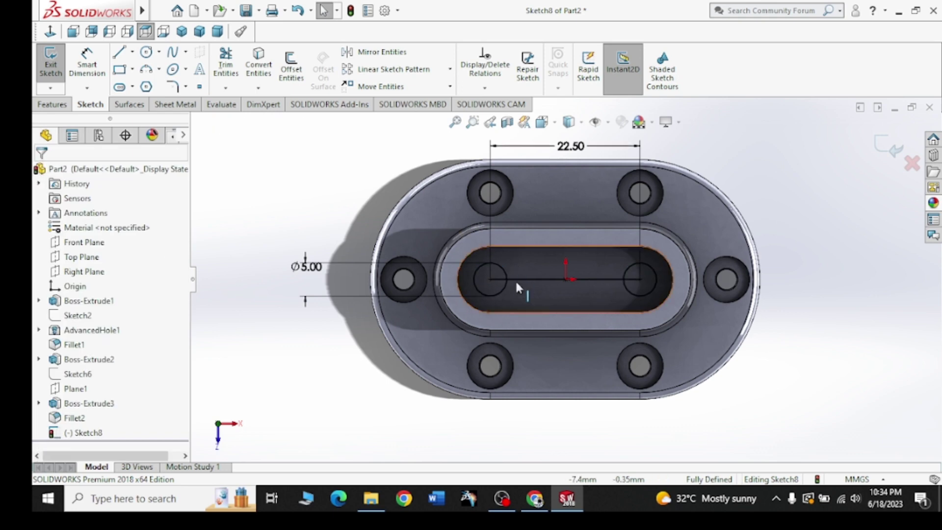
# - Cut both Ø5 circles Through All as Cut-Extrude1, then inspect the holes in isometric view
pyautogui.click(59, 107)
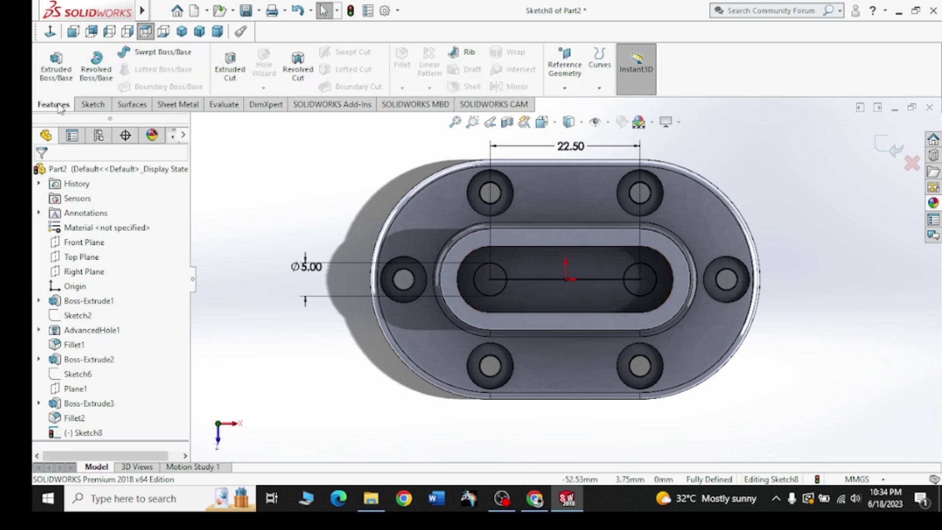
pyautogui.click(230, 67)
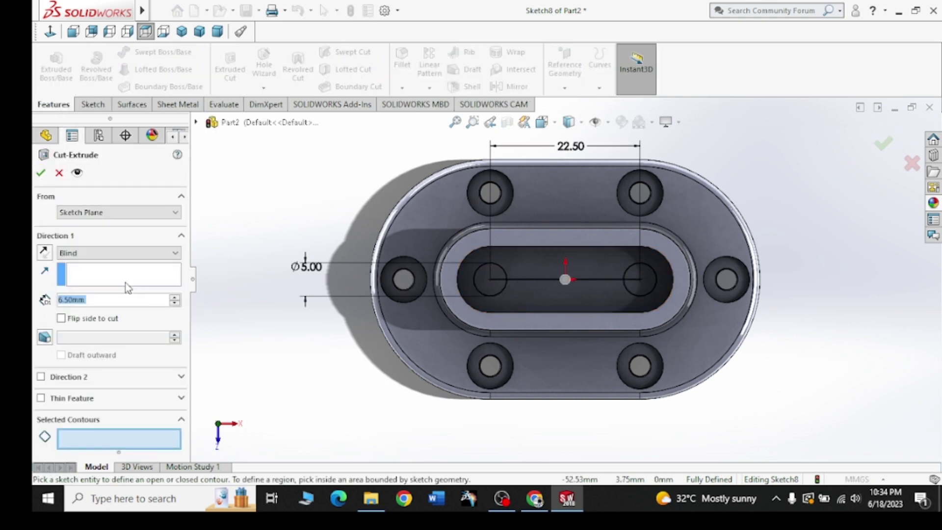
pyautogui.click(120, 253)
pyautogui.click(116, 280)
pyautogui.moveTo(372, 377); pyautogui.dragTo(390, 341, button='middle')
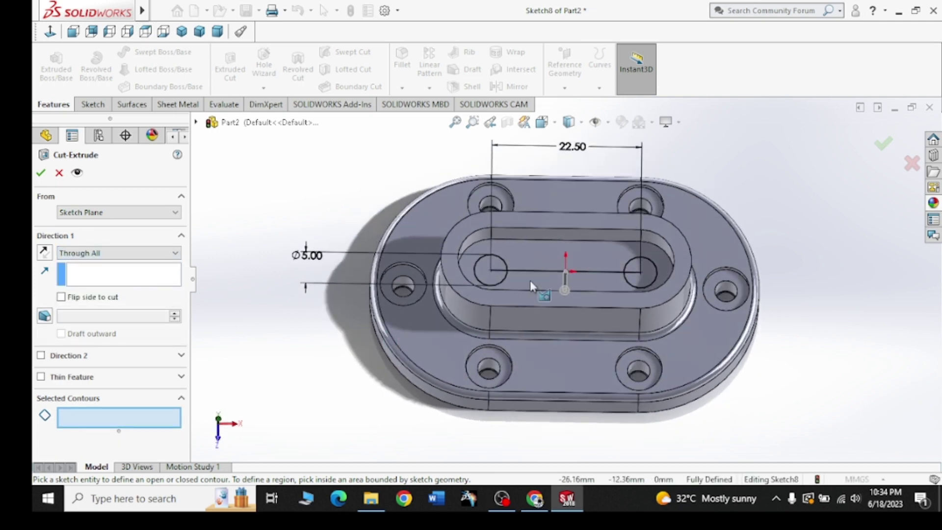
pyautogui.click(507, 272)
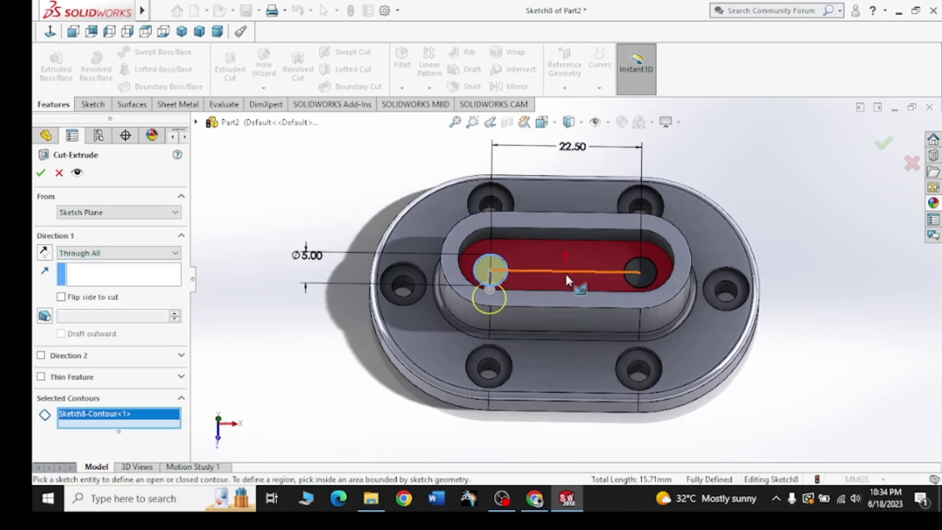
pyautogui.click(626, 279)
pyautogui.click(40, 171)
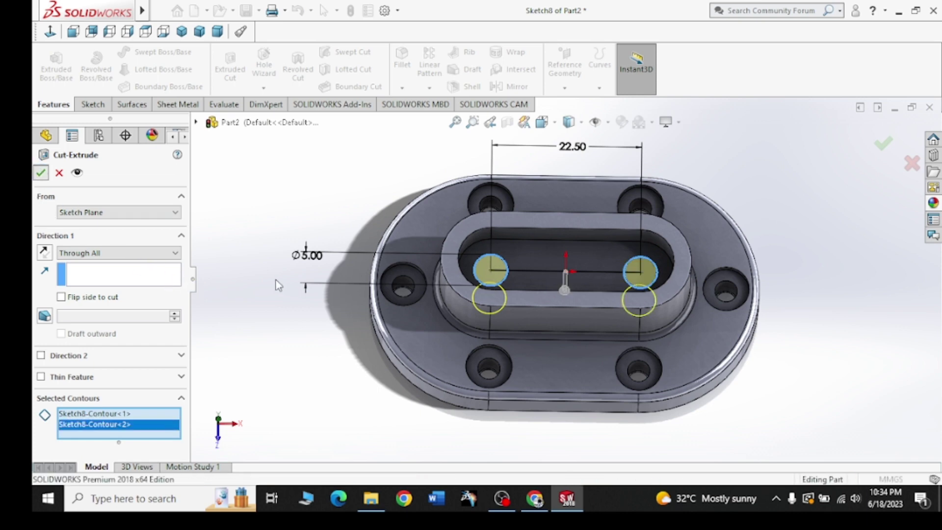
pyautogui.click(277, 290)
pyautogui.moveTo(324, 292); pyautogui.dragTo(364, 330, button='middle')
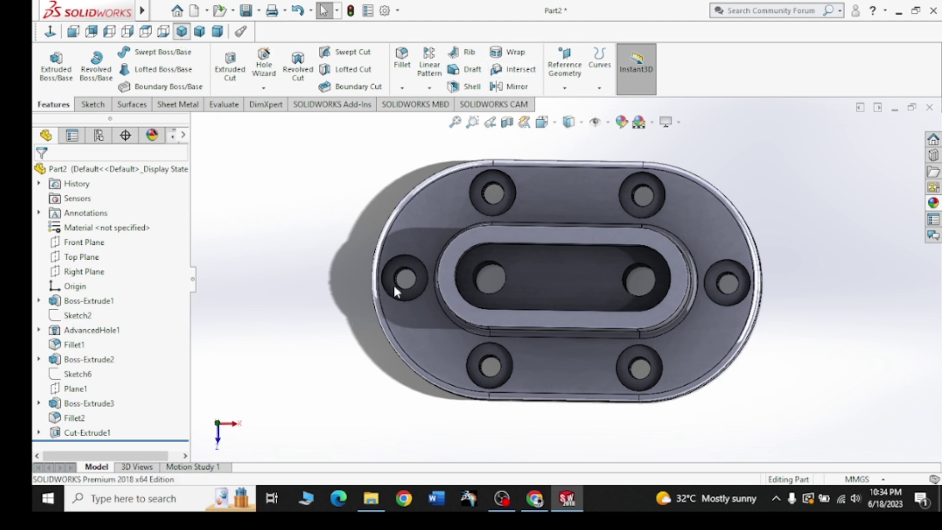
pyautogui.hotkey('ctrl', '7')
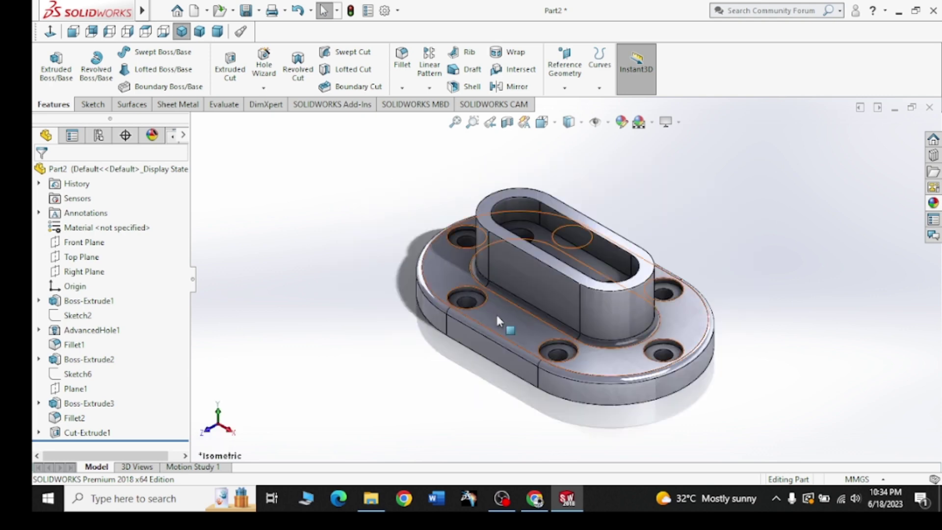
# - Apply a light pink appearance to the part, fine-tuned against the reference model
pyautogui.click(620, 123)
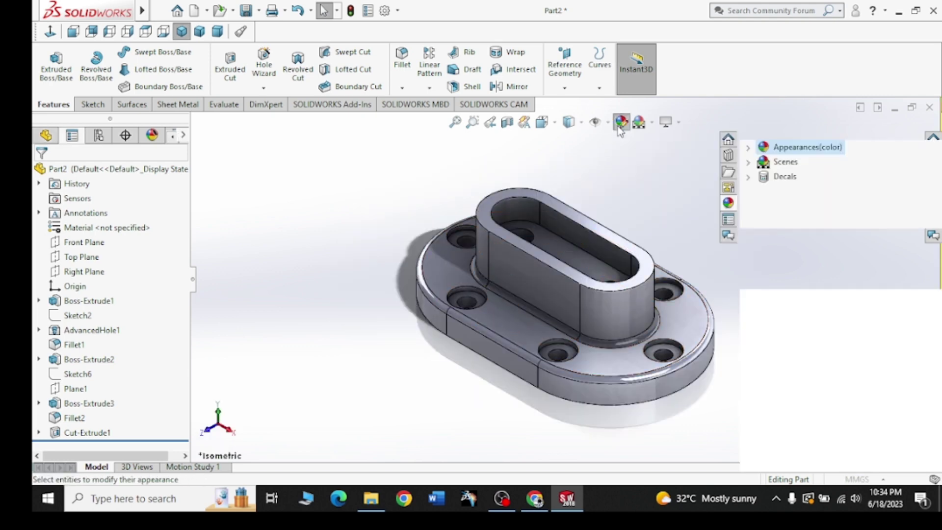
pyautogui.click(134, 454)
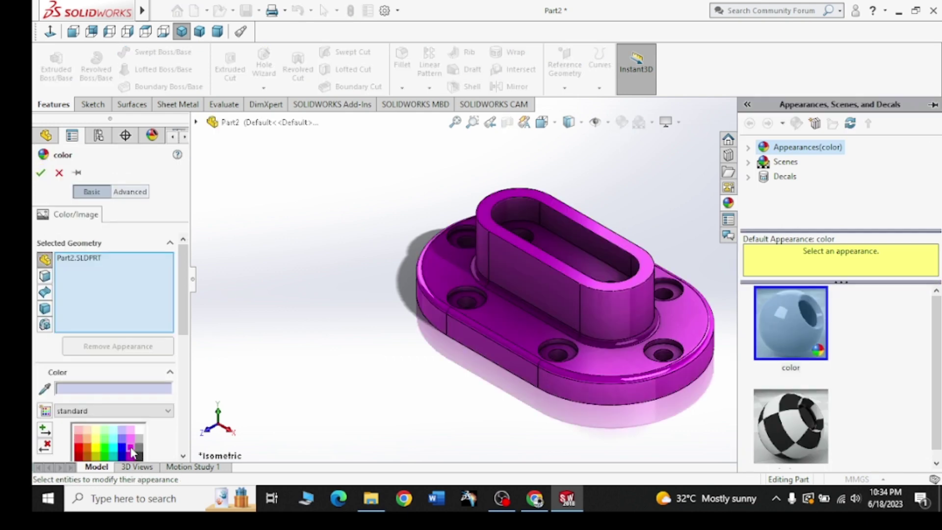
pyautogui.click(541, 505)
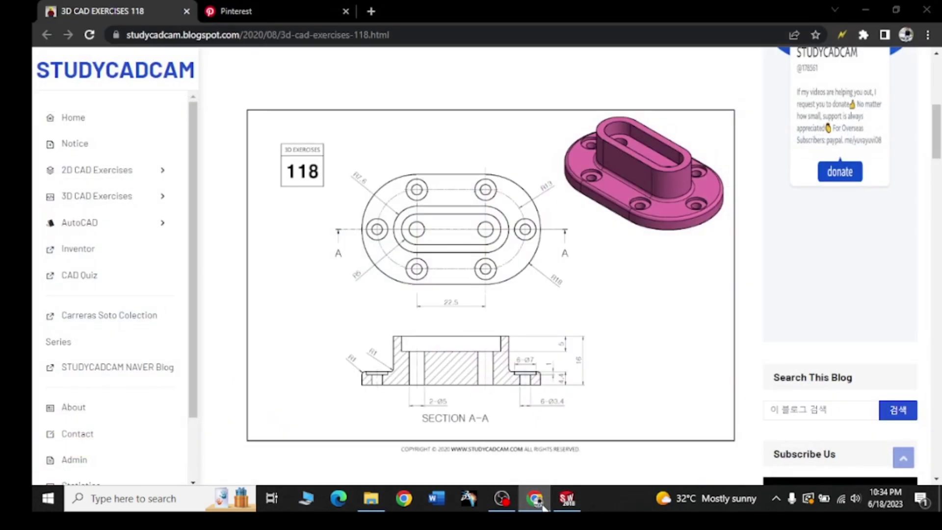
pyautogui.click(541, 505)
pyautogui.click(133, 443)
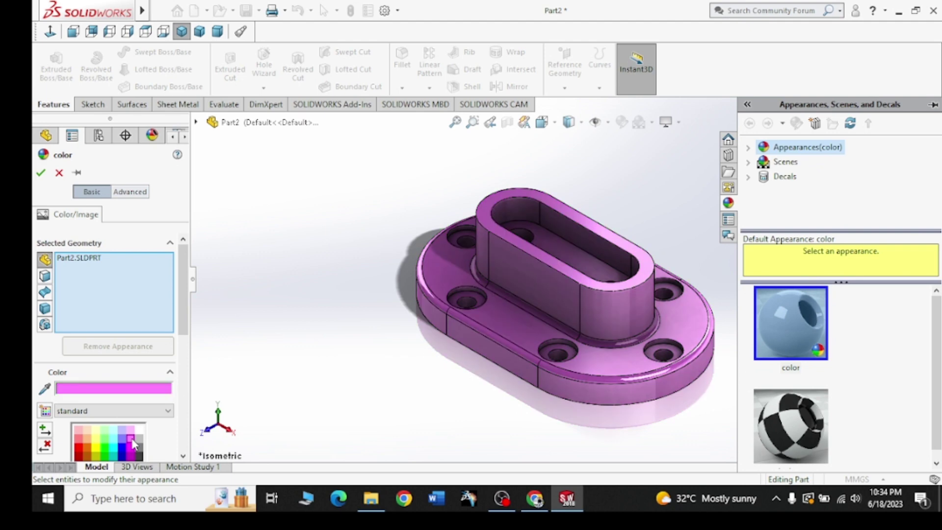
pyautogui.scroll(-3, 138, 434)
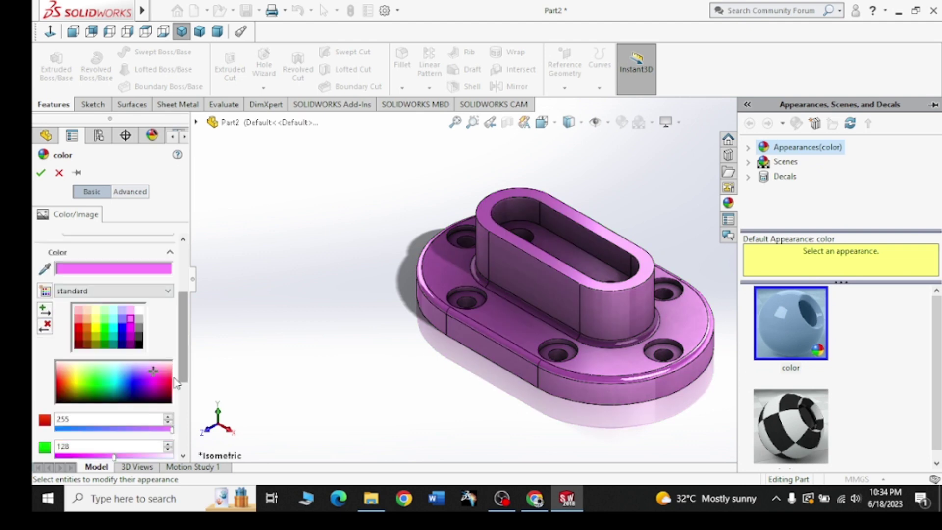
pyautogui.moveTo(153, 373); pyautogui.dragTo(158, 373)
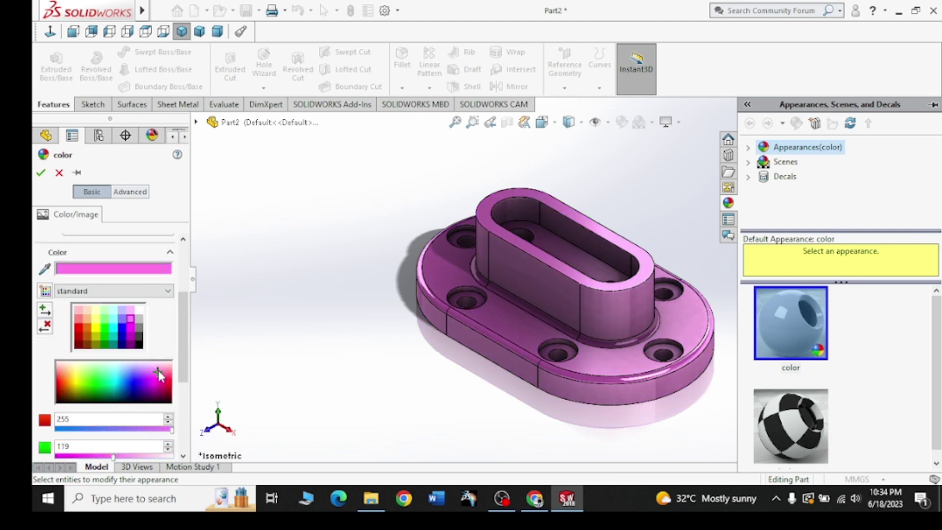
pyautogui.click(41, 173)
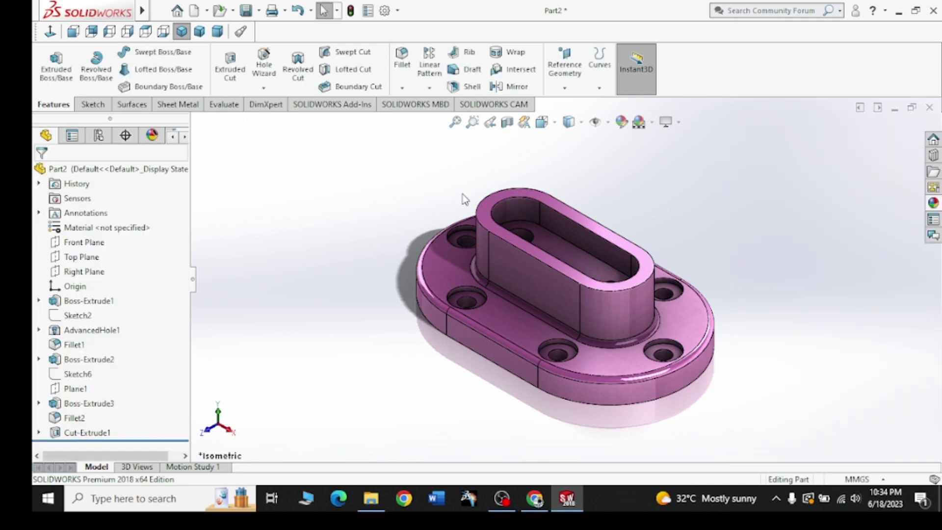